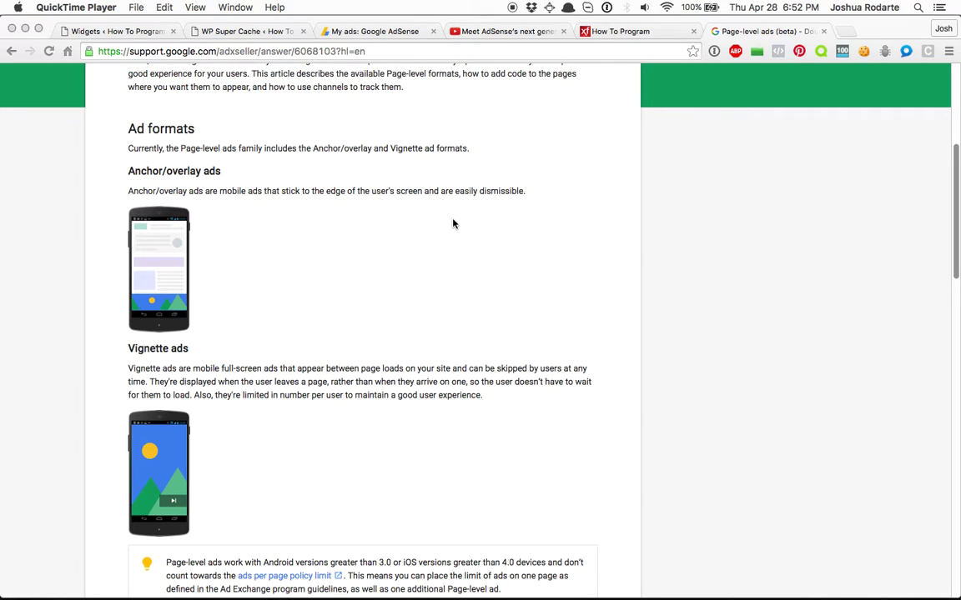
# - Read the Anchor/overlay and Vignette ad format descriptions in the Page-level ads help article
pyautogui.scroll(-2, 451, 229)
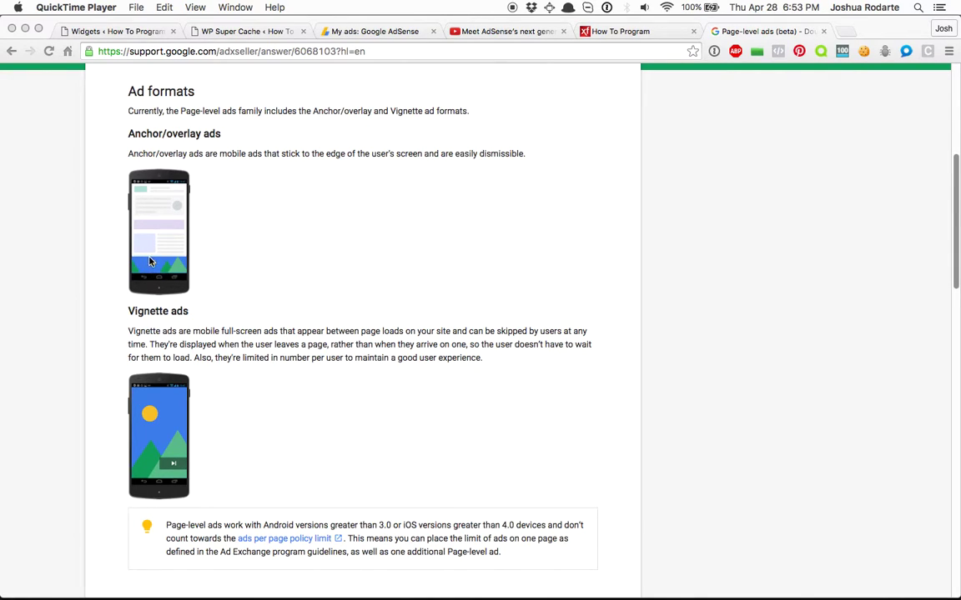
pyautogui.scroll(-3, 247, 317)
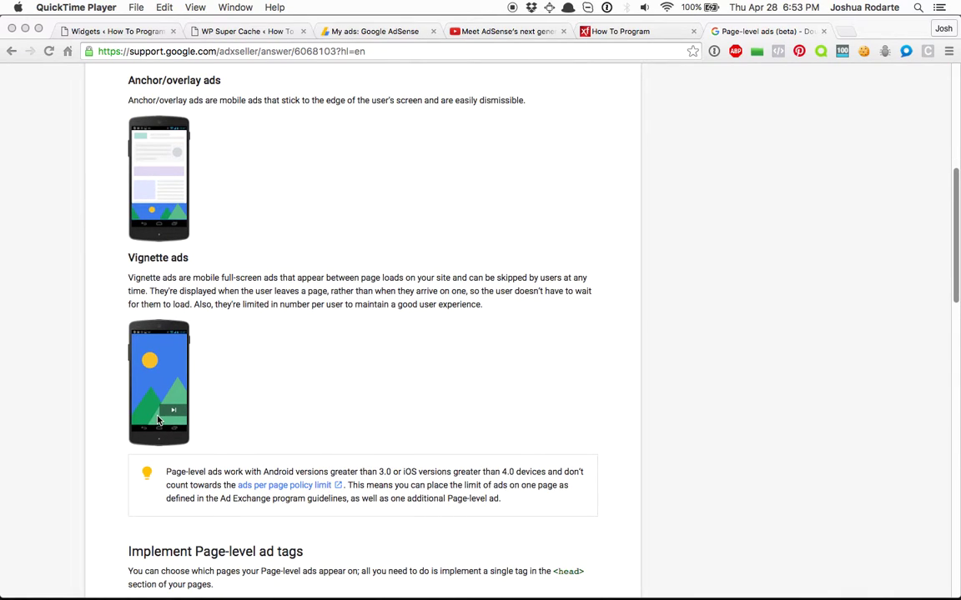
pyautogui.scroll(-1, 162, 421)
pyautogui.scroll(2, 163, 408)
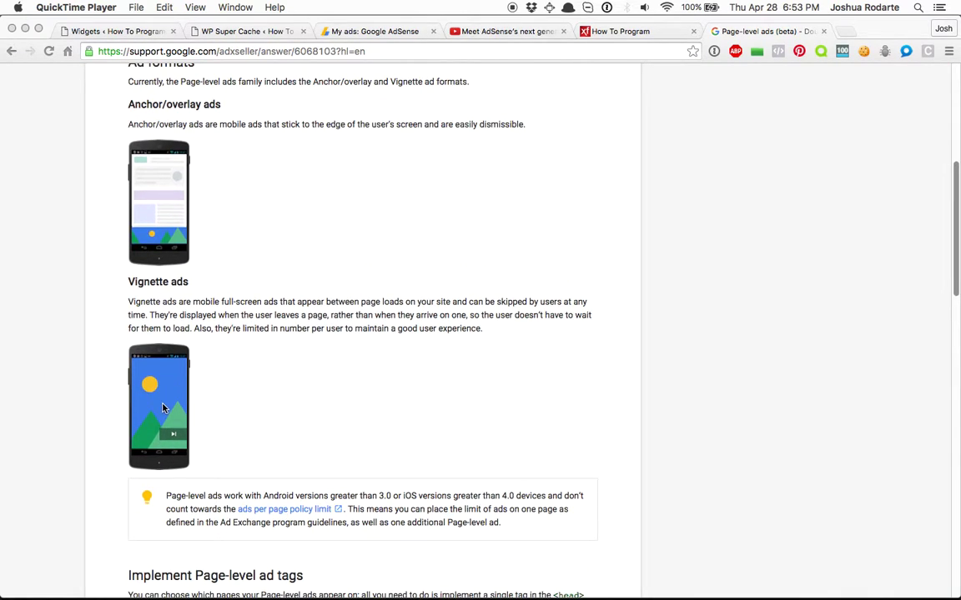
pyautogui.scroll(3, 164, 406)
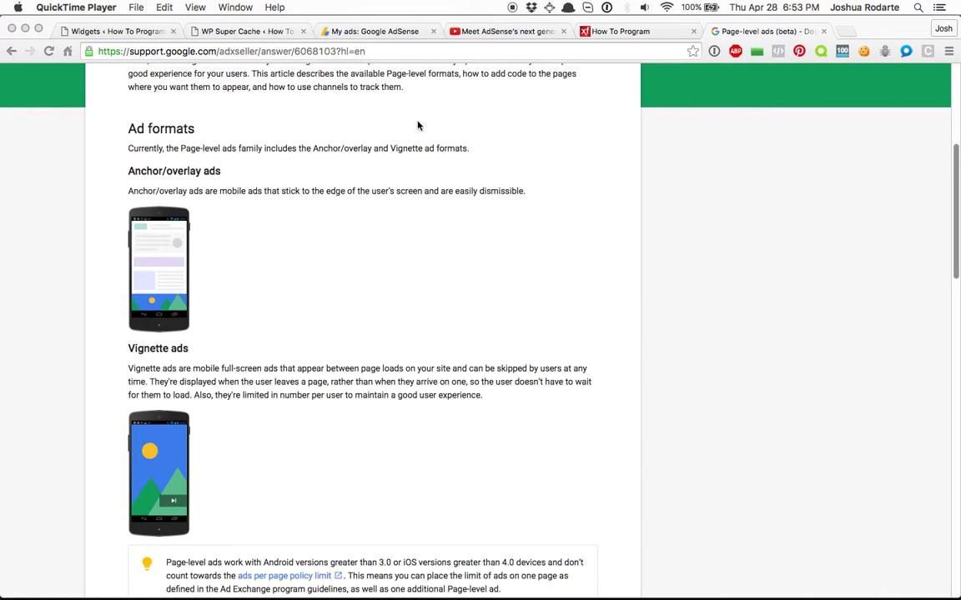
# - Switch to Google AdSense and open the Page-level ads settings under My ads
pyautogui.click(362, 34)
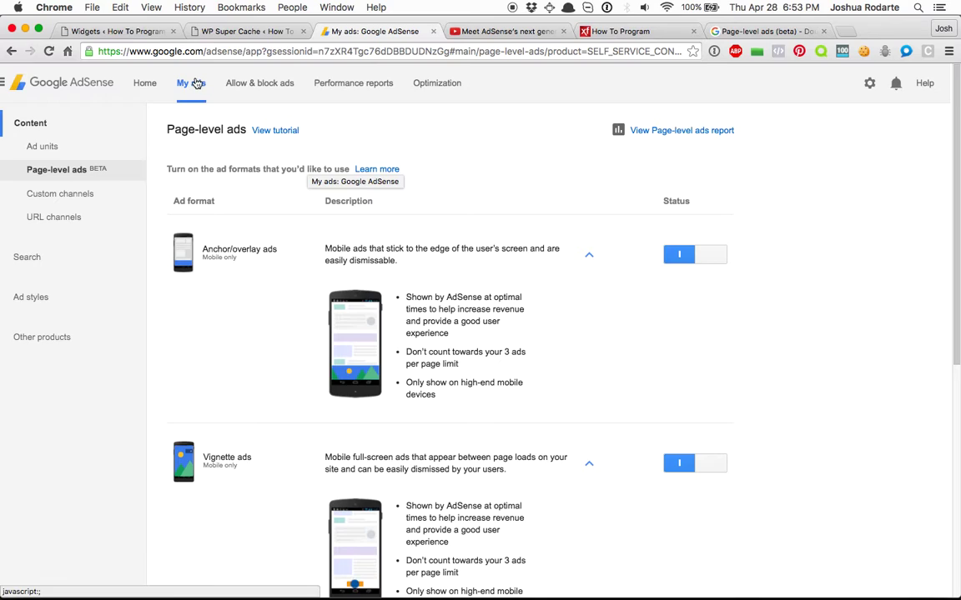
pyautogui.click(145, 84)
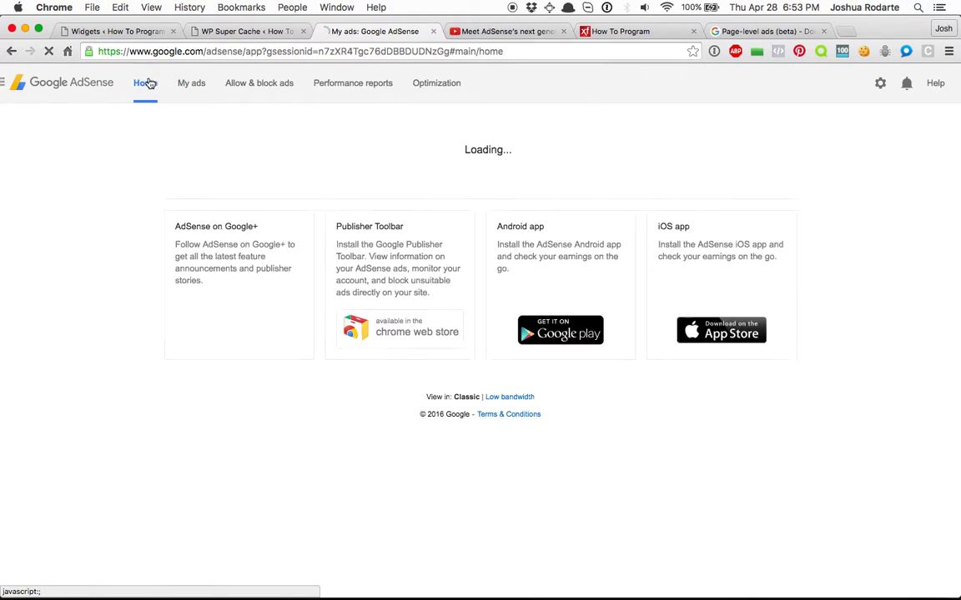
pyautogui.click(187, 82)
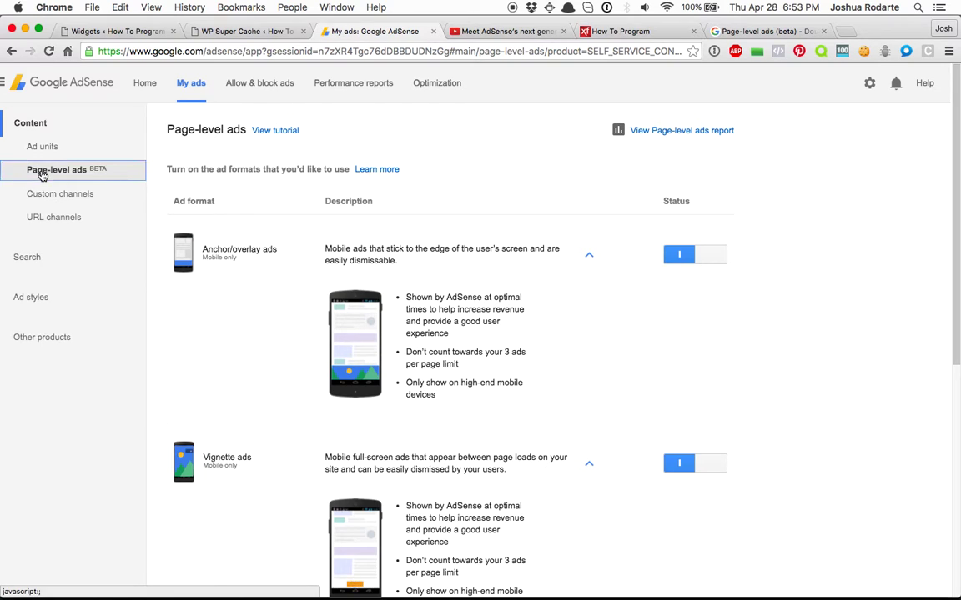
# - Turn the Anchor/overlay ads format off and back on
pyautogui.scroll(-3, 193, 194)
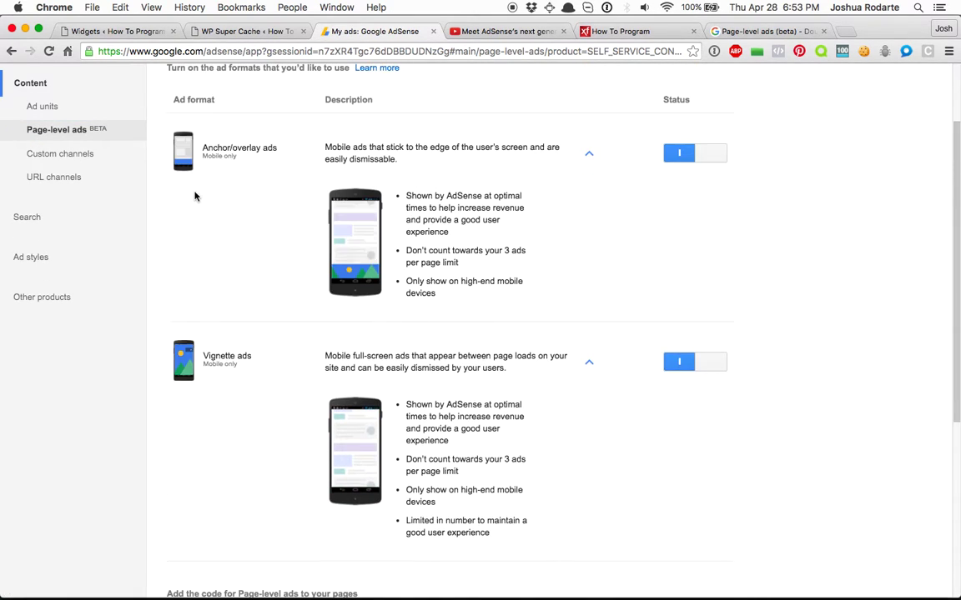
pyautogui.click(708, 156)
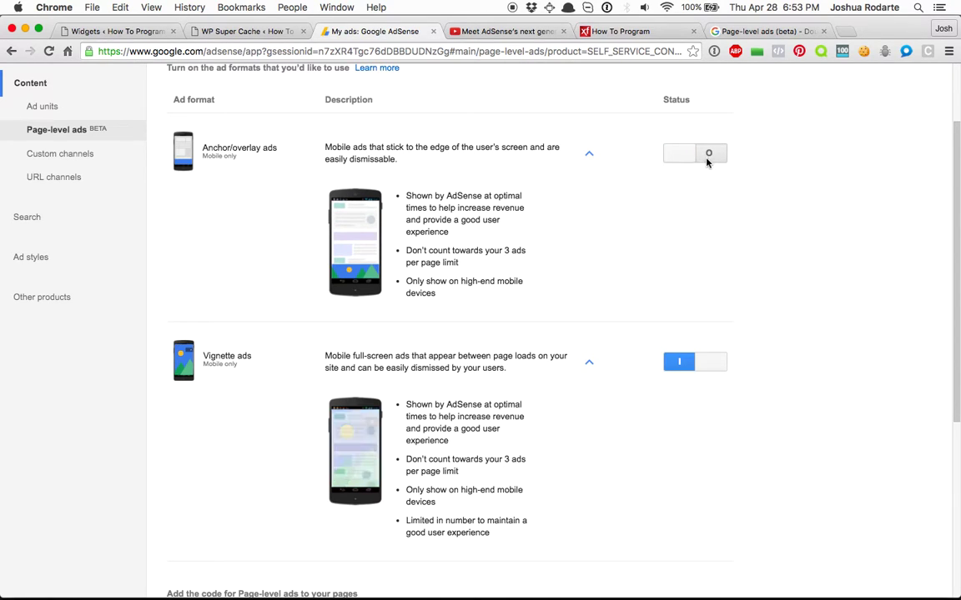
pyautogui.click(692, 159)
# - Get the Page-level ads code, copy the whole script, and close the code dialog
pyautogui.scroll(-2, 643, 238)
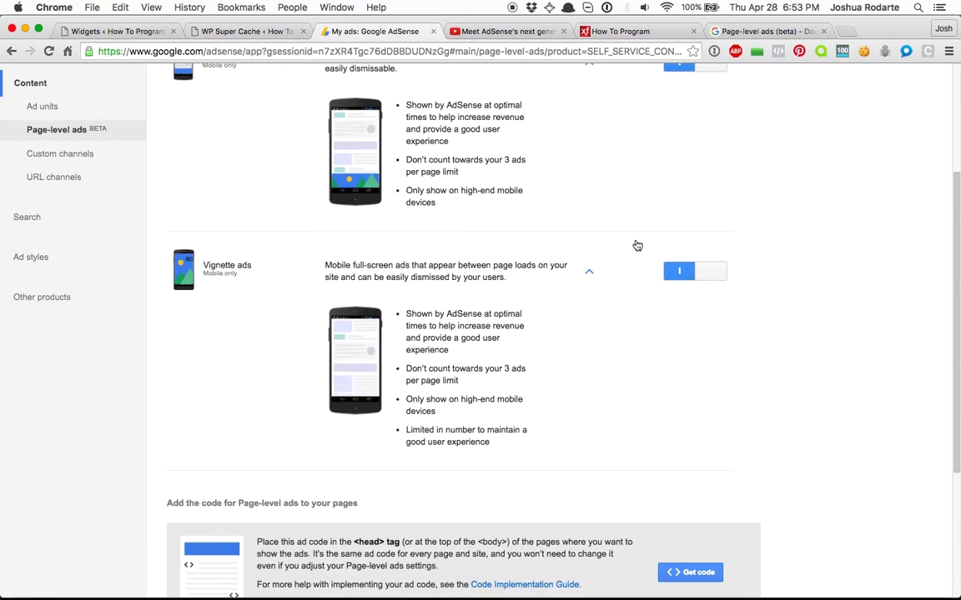
pyautogui.scroll(2, 637, 245)
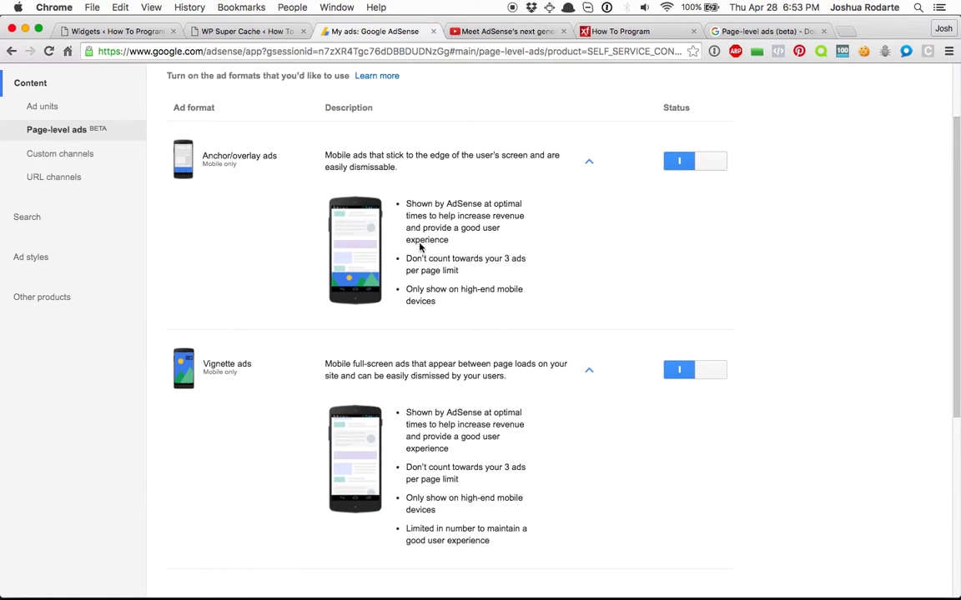
pyautogui.scroll(-4, 434, 250)
pyautogui.scroll(5, 350, 254)
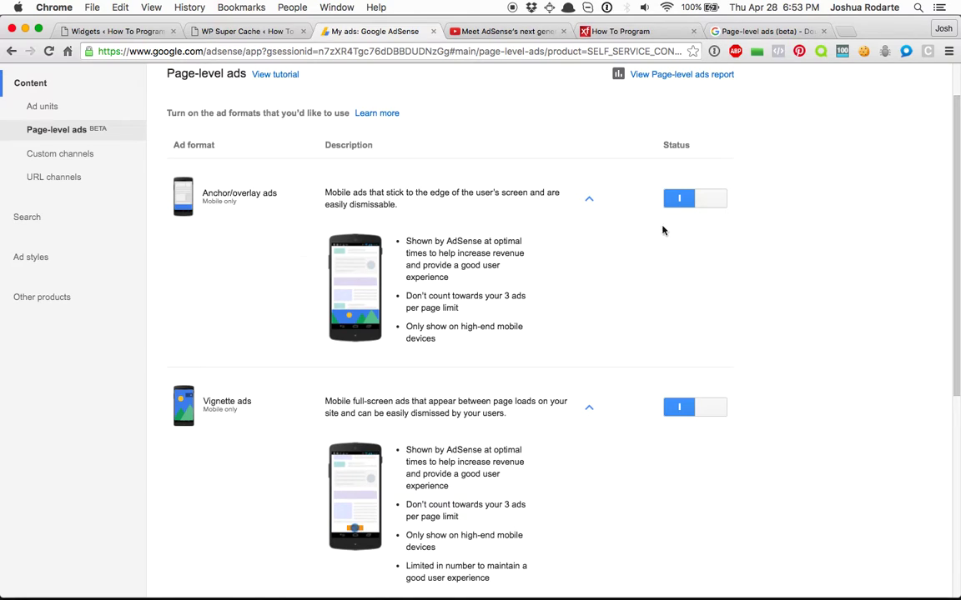
pyautogui.scroll(-2, 375, 326)
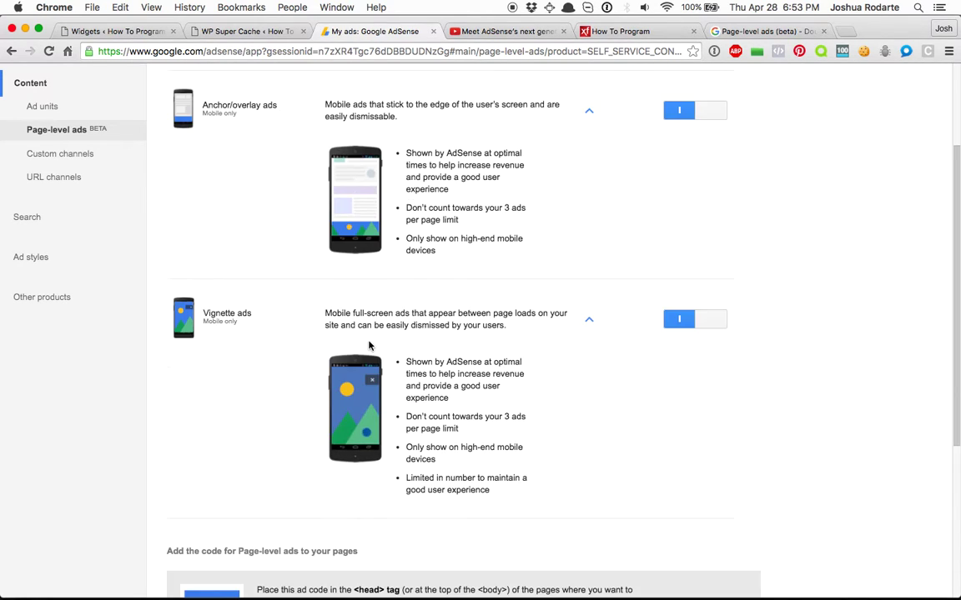
pyautogui.scroll(-6, 370, 345)
pyautogui.click(713, 359)
pyautogui.click(420, 352)
pyautogui.press('super+c')
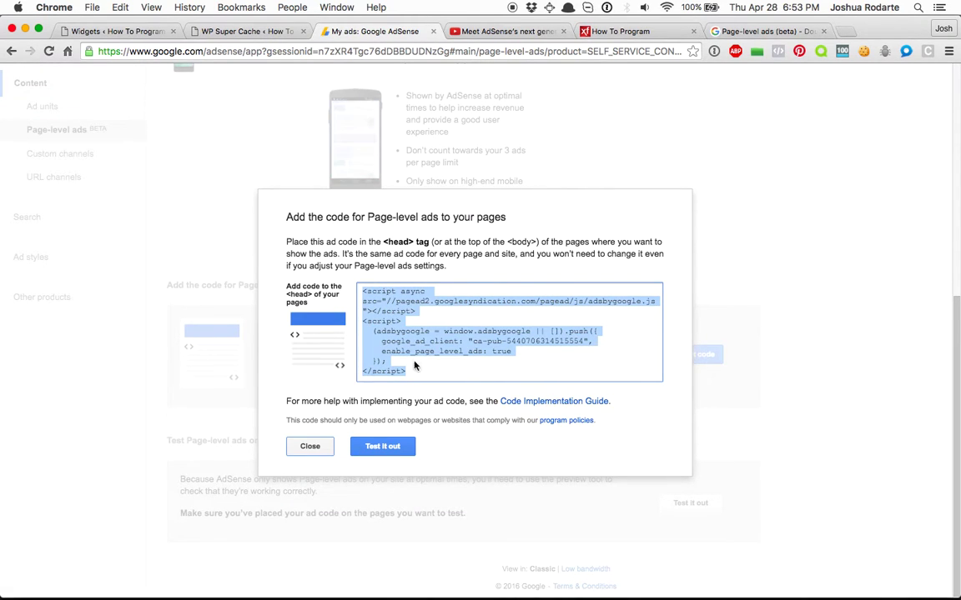
pyautogui.click(306, 442)
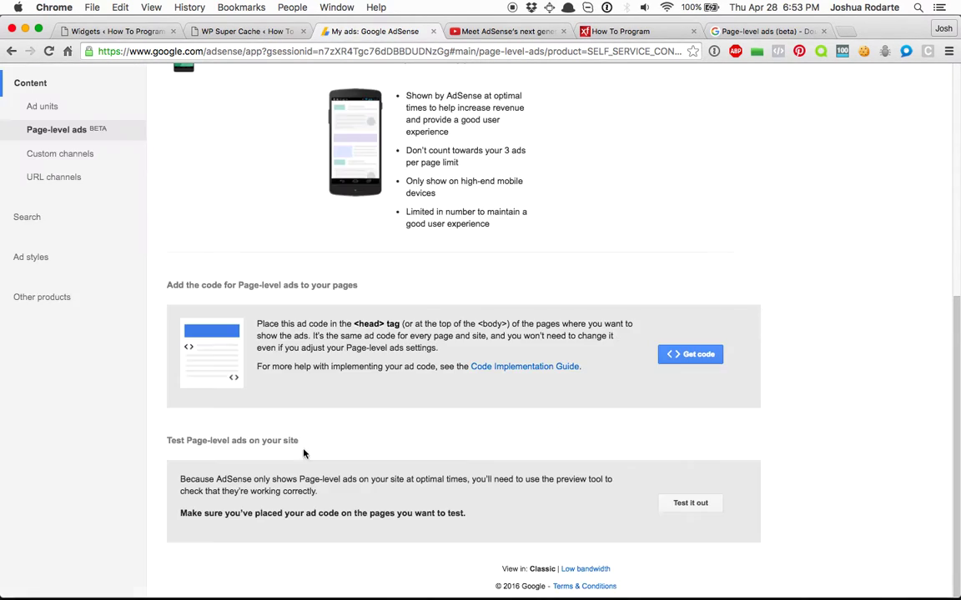
# - Switch to the WordPress admin and load the VideoTube parent theme in the theme editor
pyautogui.click(123, 33)
pyautogui.scroll(-1, 109, 208)
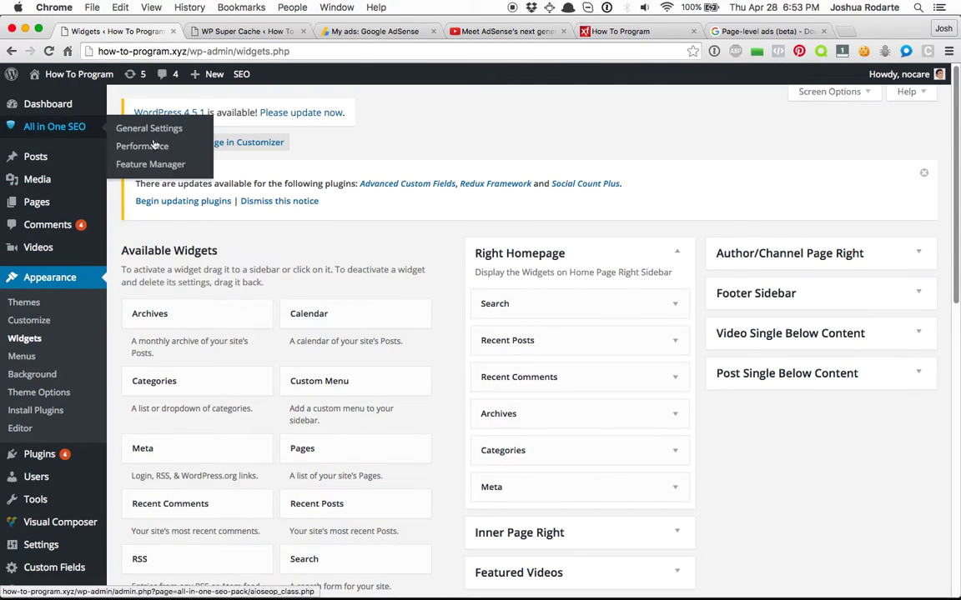
pyautogui.click(18, 429)
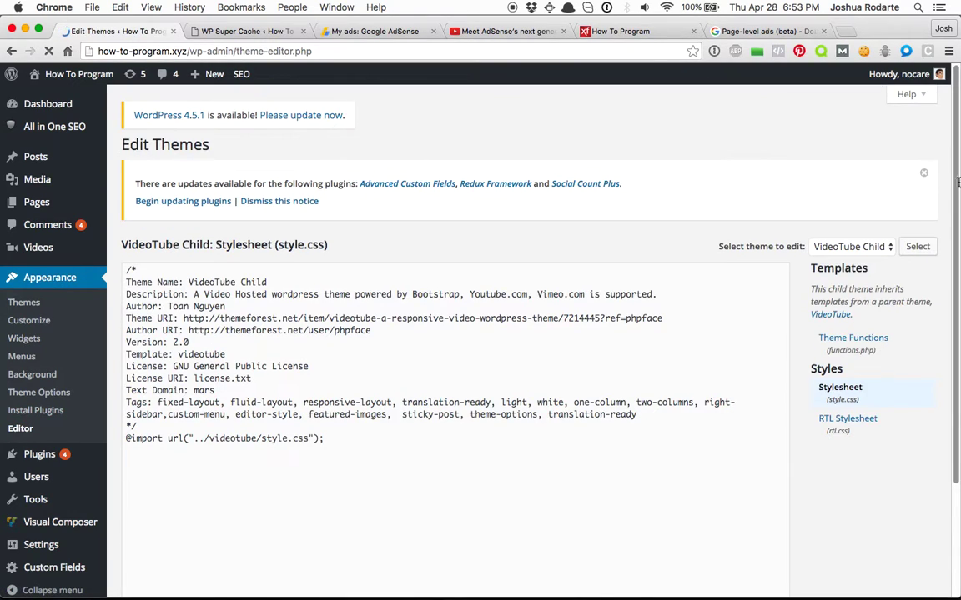
pyautogui.click(853, 246)
pyautogui.click(862, 264)
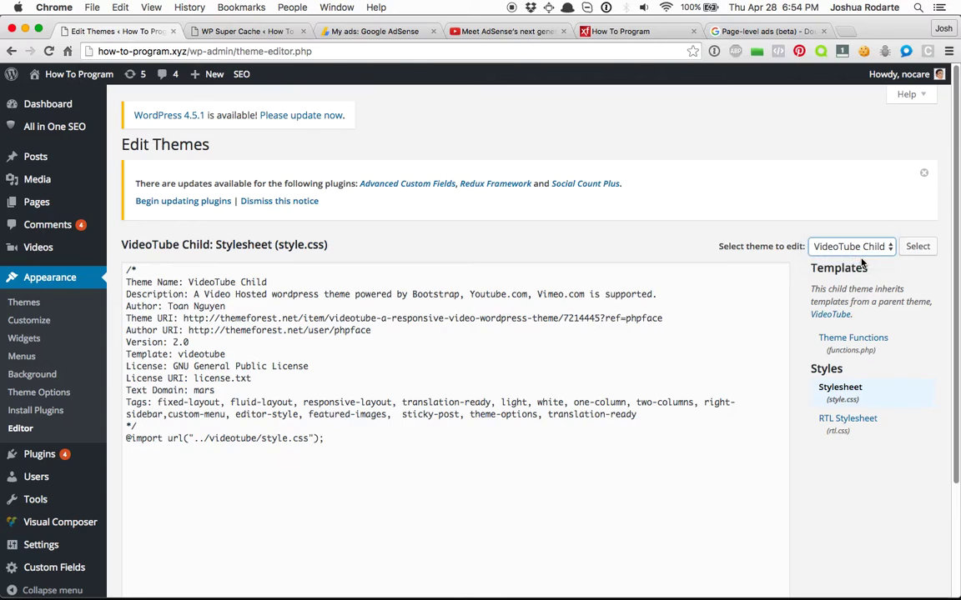
pyautogui.click(922, 246)
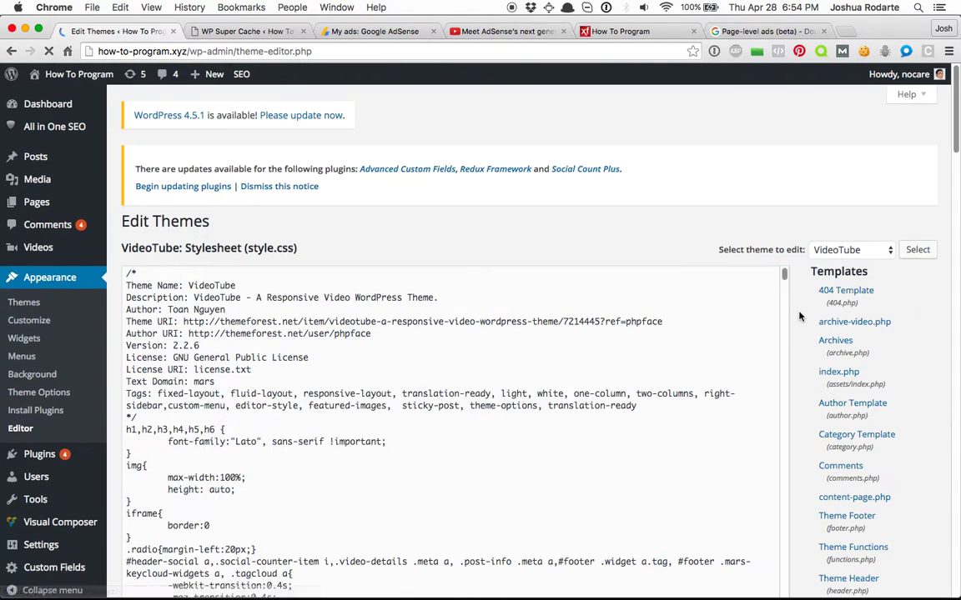
# - Open the VideoTube theme's Theme Header template (header.php) for editing
pyautogui.scroll(-3, 718, 279)
pyautogui.scroll(-1, 897, 329)
pyautogui.click(860, 429)
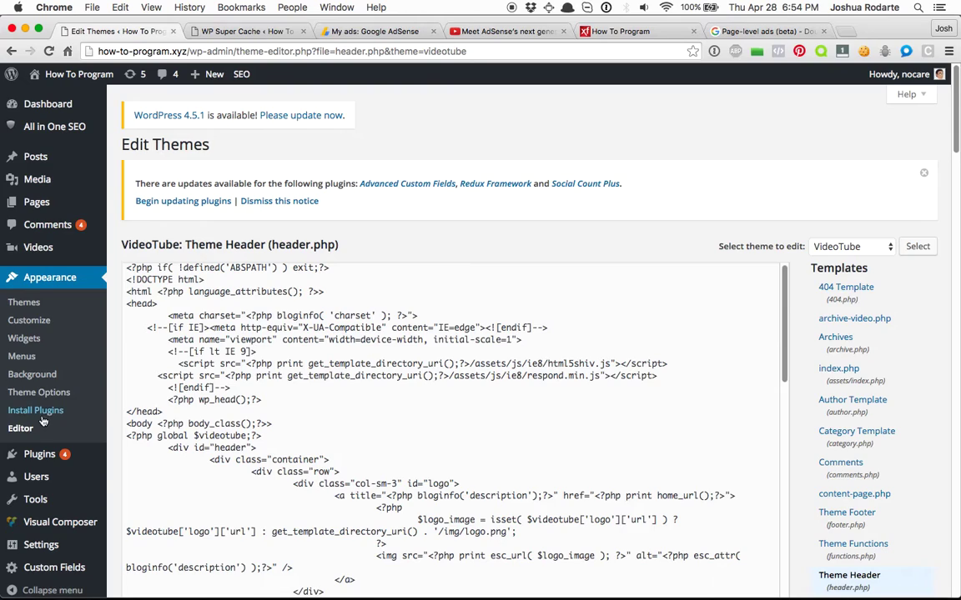
# - Paste the copied Page-level ads script on a new line after <![endif]--> and before wp_head() in the head section
pyautogui.click(271, 389)
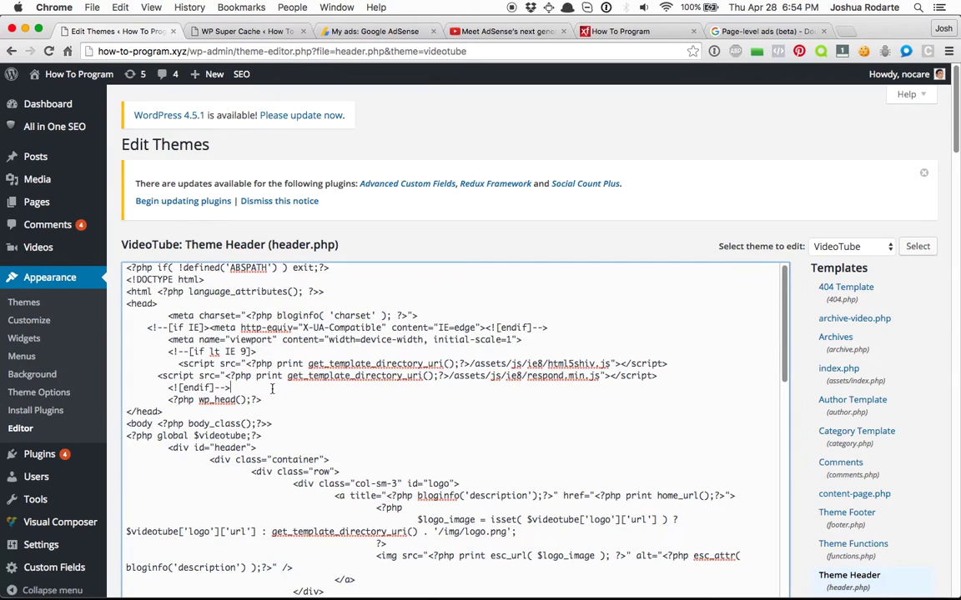
pyautogui.press('Return')
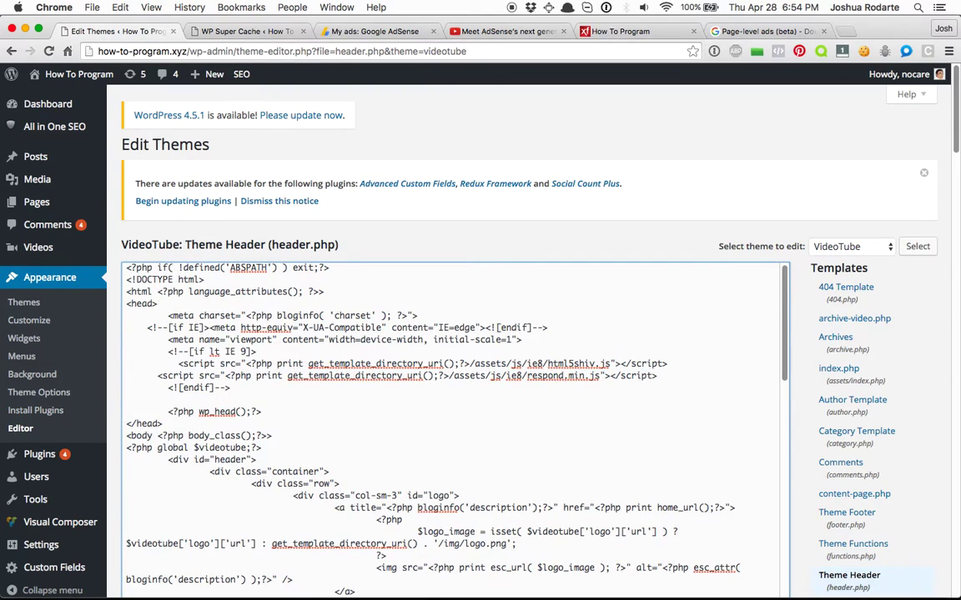
pyautogui.press('super+v')
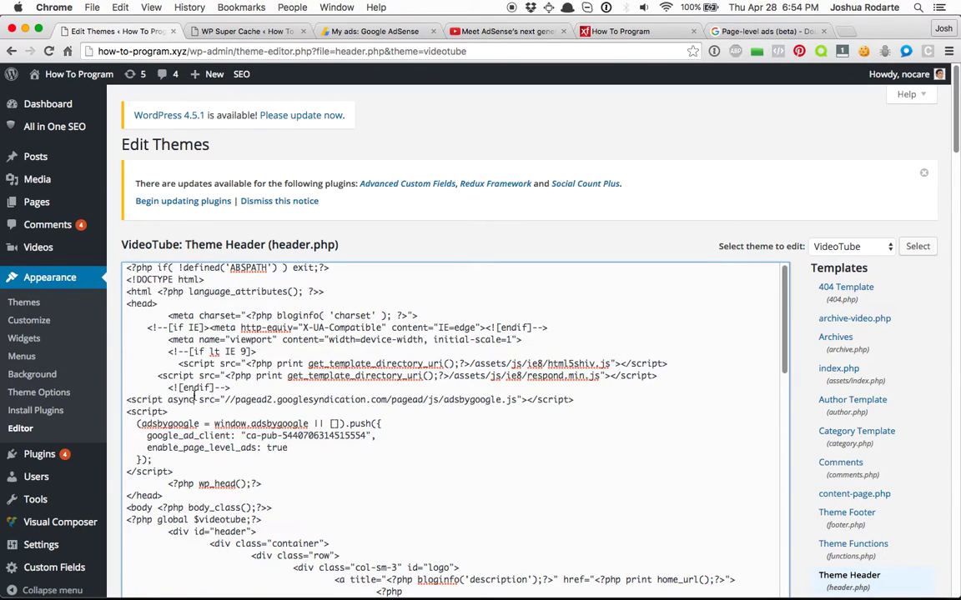
# - Indent each line of the pasted ad script to align with the surrounding code in the head section
pyautogui.press('Down')
pyautogui.press('super+Left')
pyautogui.press('Down')
pyautogui.press('super+Left')
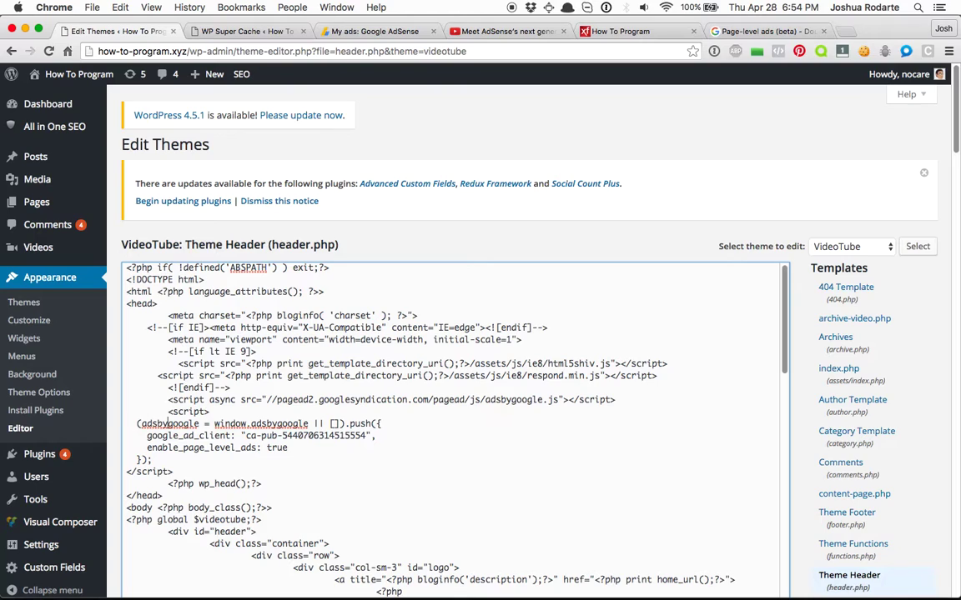
pyautogui.press('Down')
pyautogui.press('super+Left')
pyautogui.press('Down')
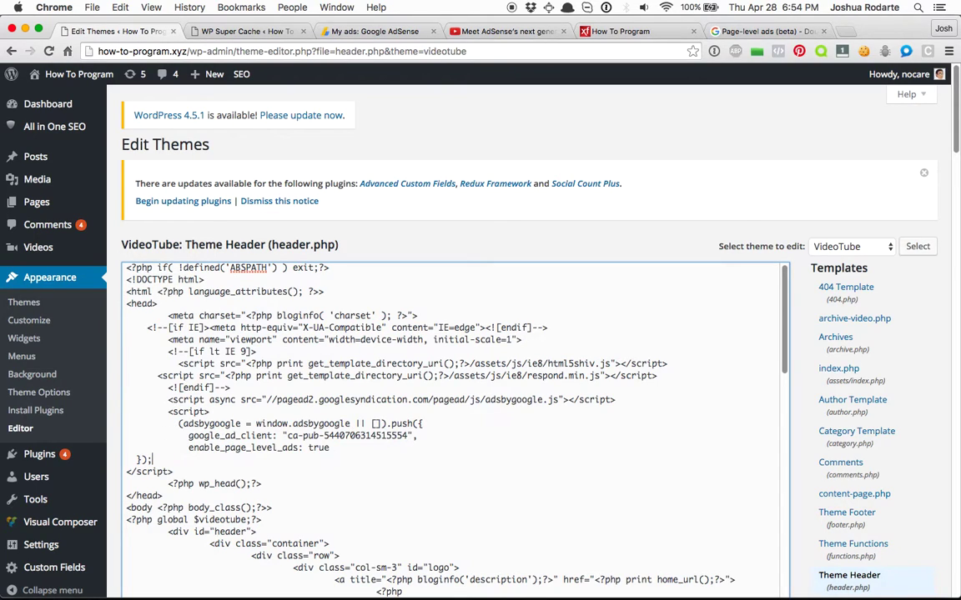
pyautogui.press('super+Left')
# - Save the edited header.php by updating the file
pyautogui.scroll(-10, 306, 381)
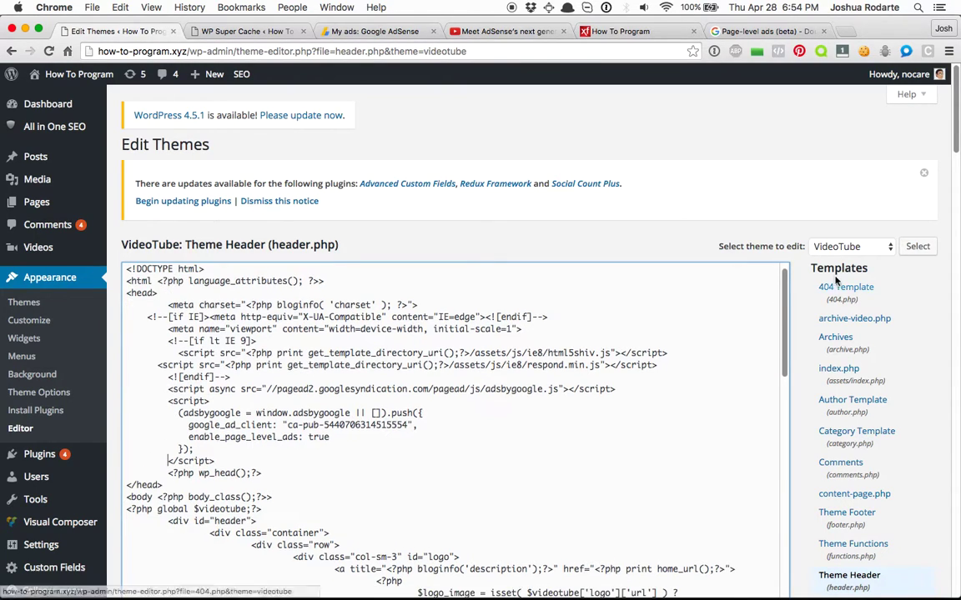
pyautogui.scroll(-5, 111, 462)
pyautogui.click(144, 451)
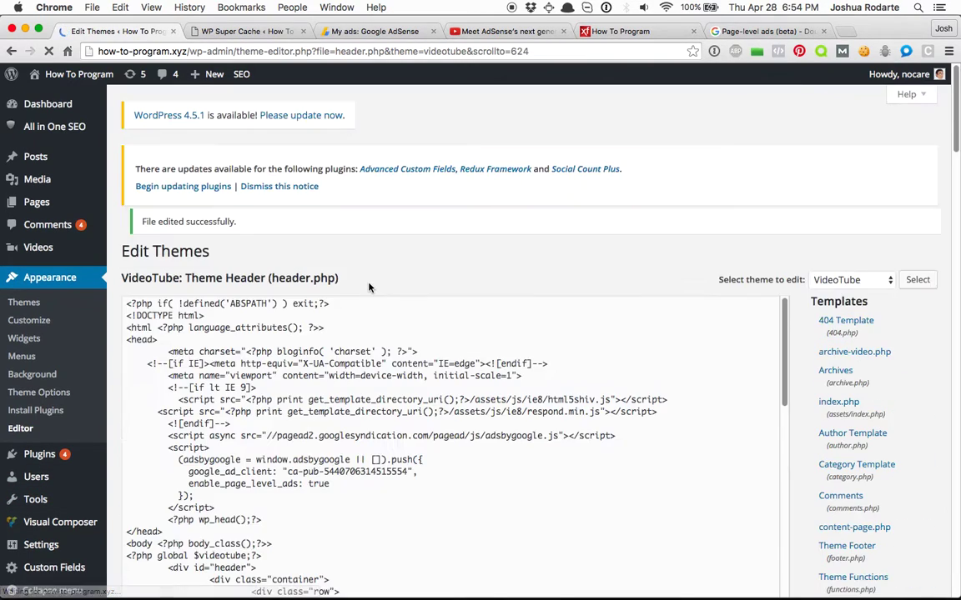
# - Delete the site's cache in the WP Super Cache contents settings
pyautogui.click(249, 34)
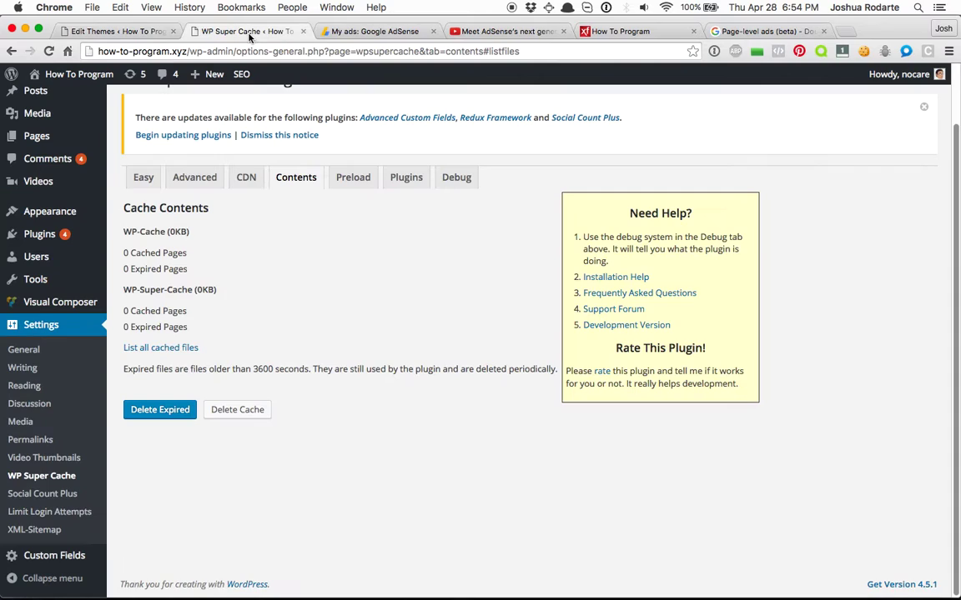
pyautogui.click(246, 408)
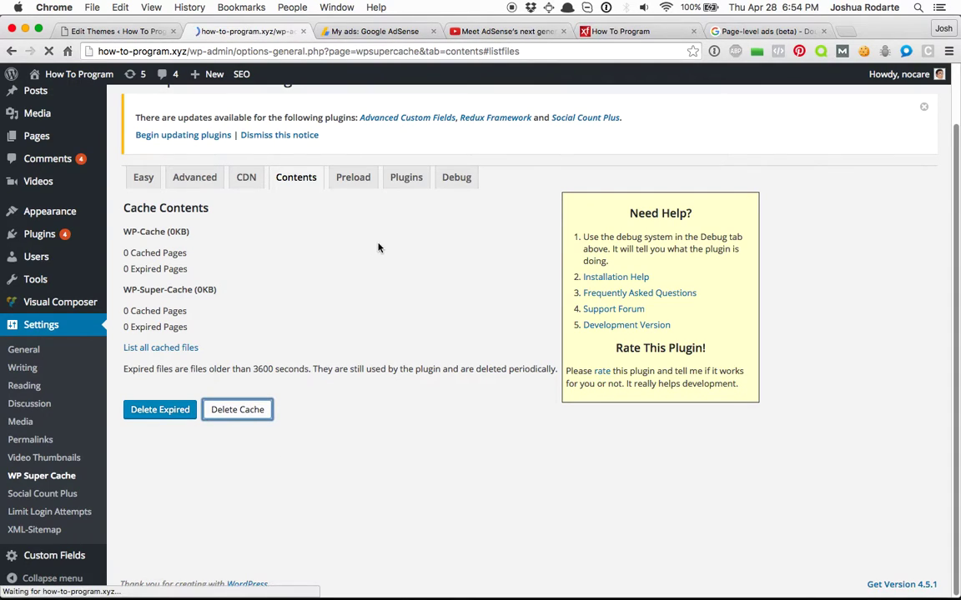
# - Reload the How To Program site in the iPhone 6 Plus preview with #googleads appended to its address
pyautogui.click(596, 32)
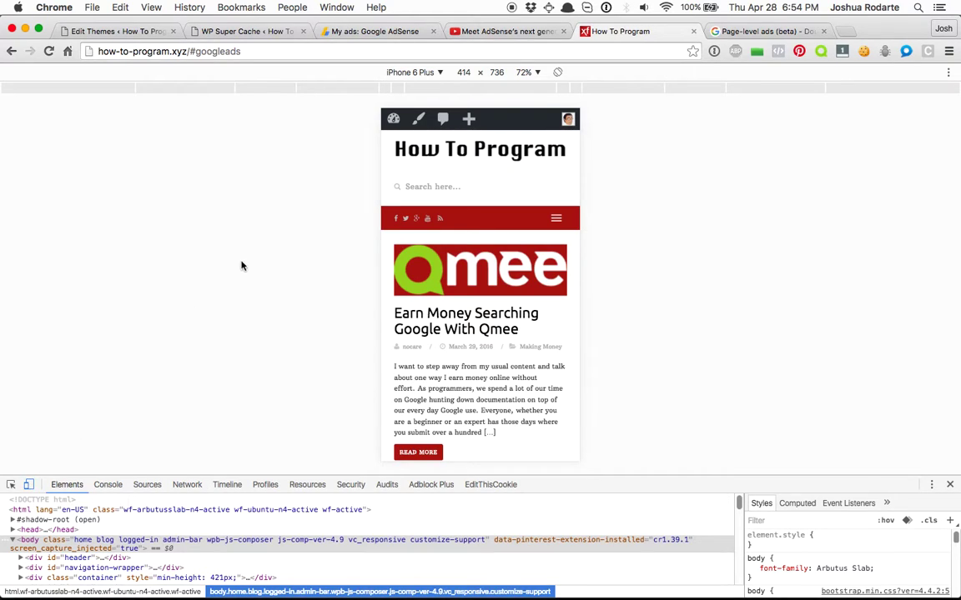
pyautogui.click(221, 51)
pyautogui.click(221, 51)
pyautogui.moveTo(239, 51); pyautogui.dragTo(191, 52)
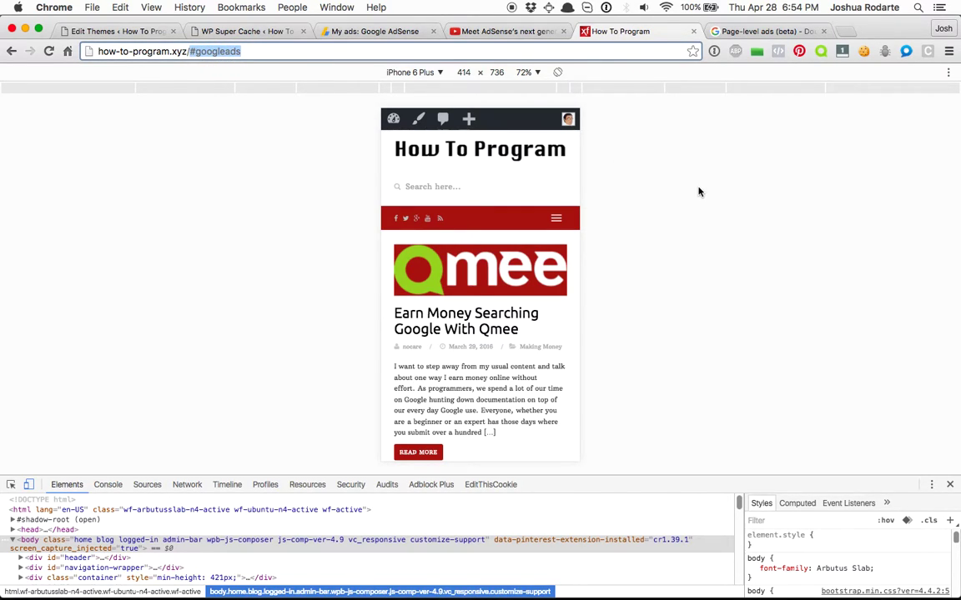
pyautogui.press('Return')
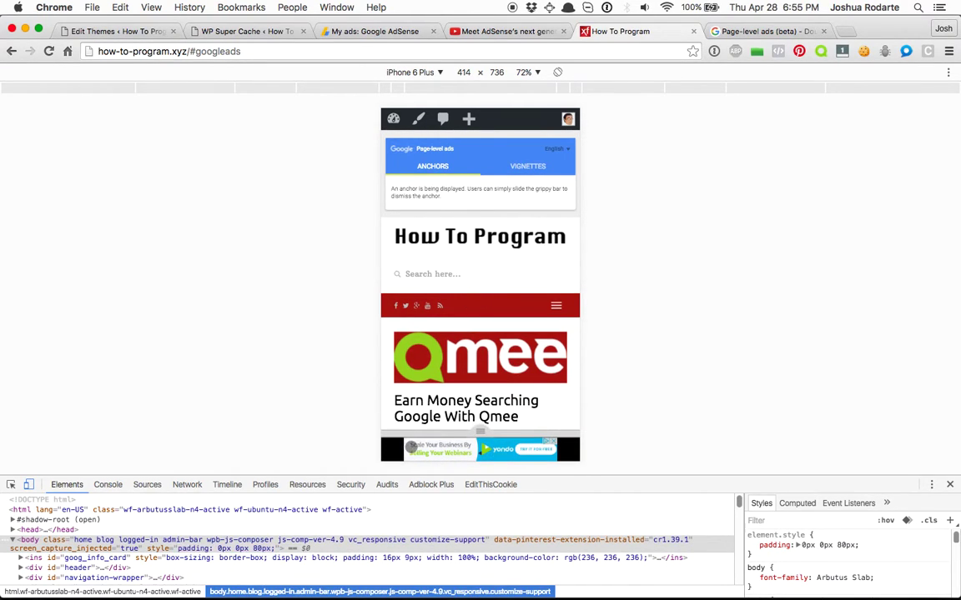
# - Slide the anchor ad away in the mobile preview and switch the Page-level ads test panel to Vignettes
pyautogui.moveTo(567, 478); pyautogui.dragTo(565, 497)
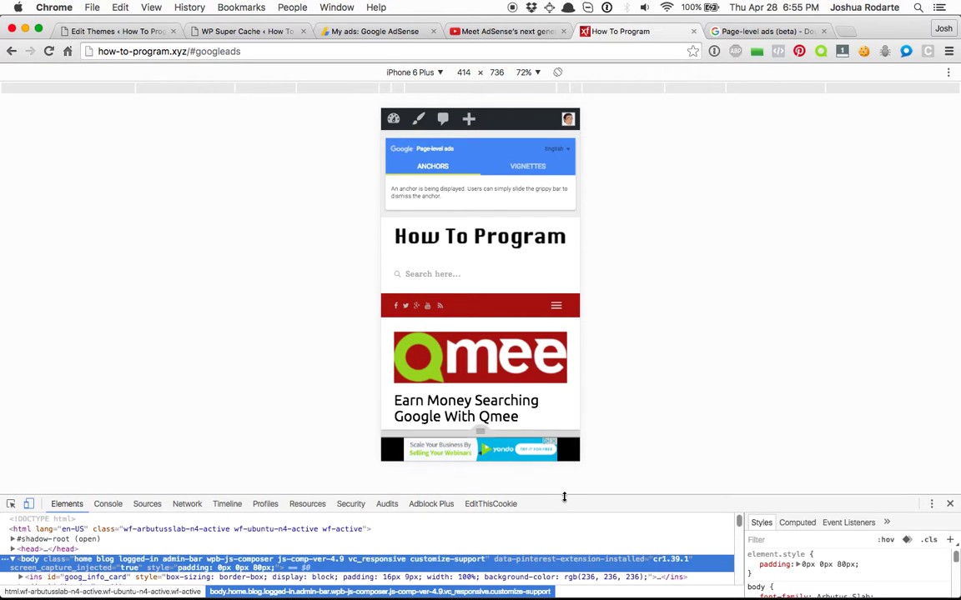
pyautogui.moveTo(478, 431); pyautogui.dragTo(478, 472)
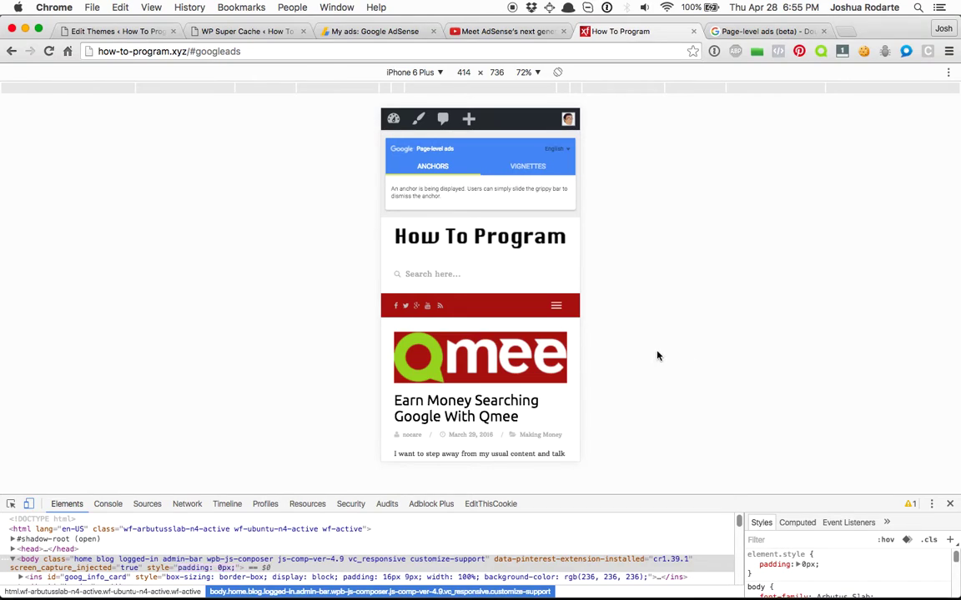
pyautogui.click(518, 165)
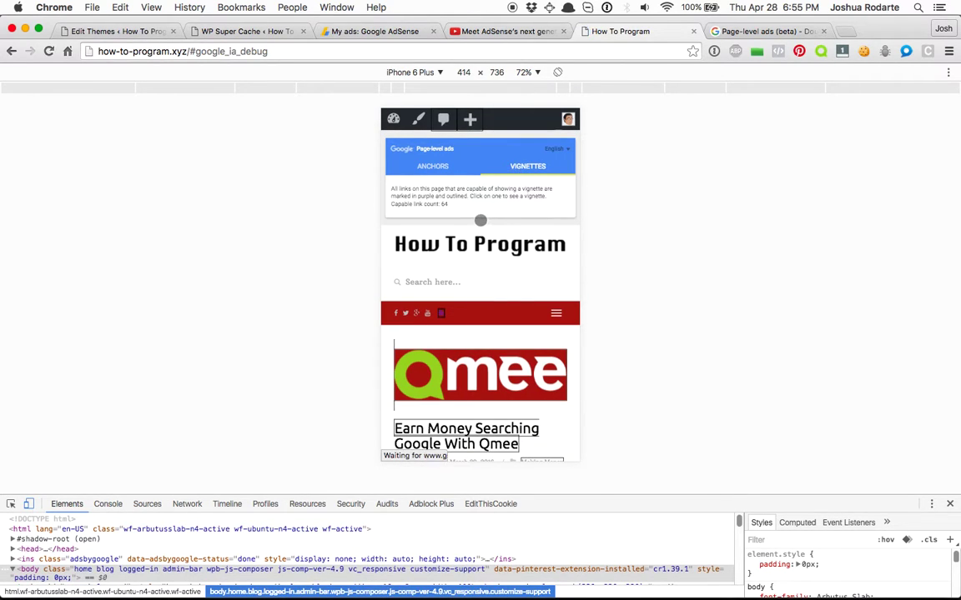
# - Trigger a vignette ad from the "Import Excel to MySQL Database" link in the mobile preview and close the ad
pyautogui.scroll(-2, 482, 216)
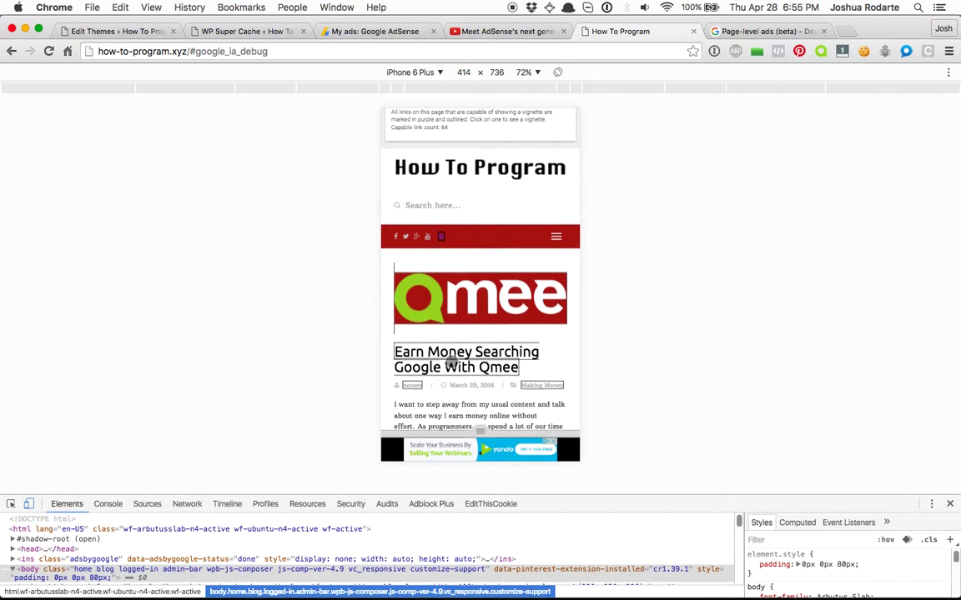
pyautogui.scroll(-3, 452, 363)
pyautogui.scroll(-1, 533, 300)
pyautogui.scroll(-2, 500, 323)
pyautogui.scroll(-1, 422, 288)
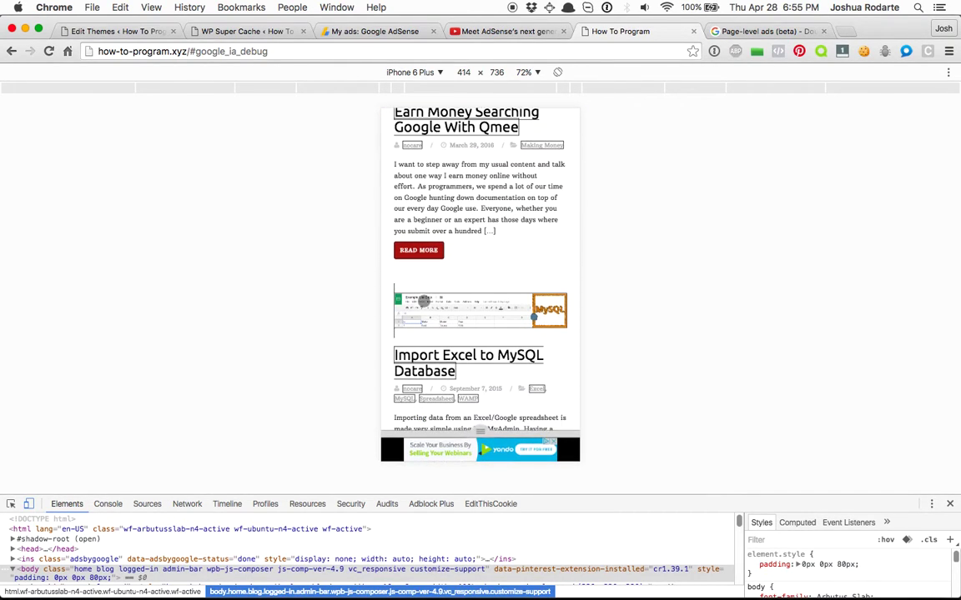
pyautogui.scroll(-5, 424, 301)
pyautogui.click(446, 189)
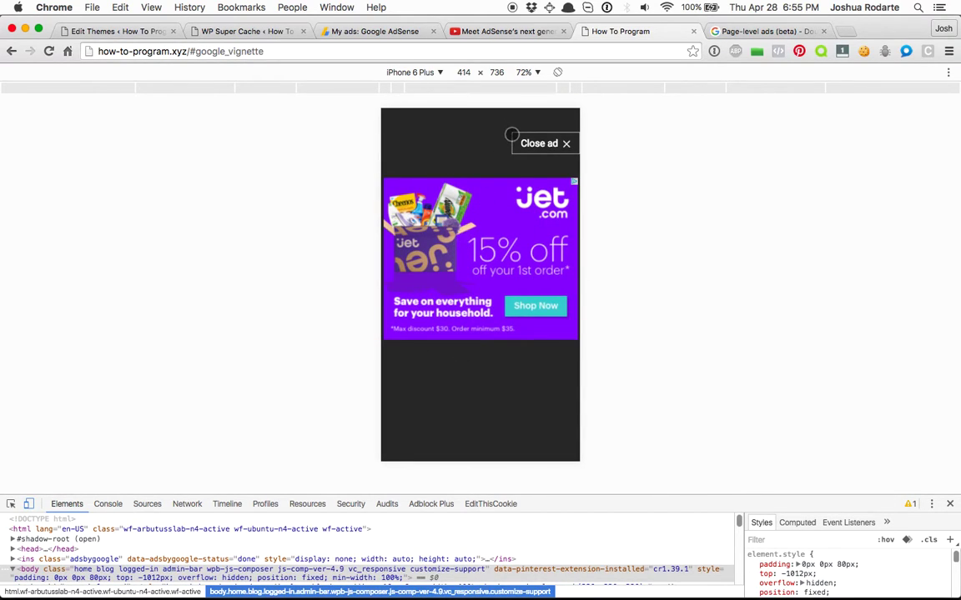
pyautogui.click(537, 142)
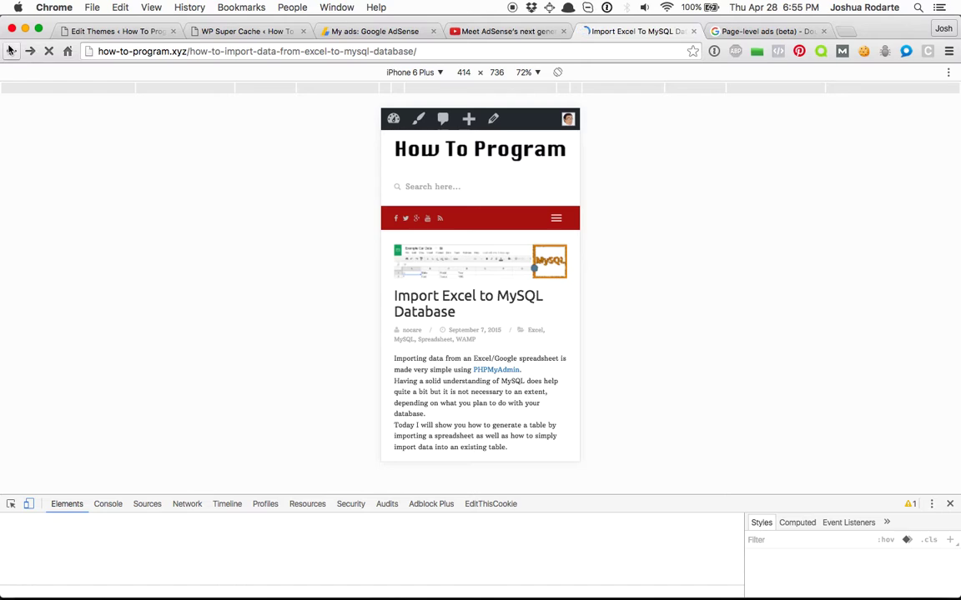
# - Copy the AdSense Page-level ads script from header.php in the theme editor and remove it from the file
pyautogui.click(99, 33)
pyautogui.scroll(-1, 357, 423)
pyautogui.scroll(10, 356, 423)
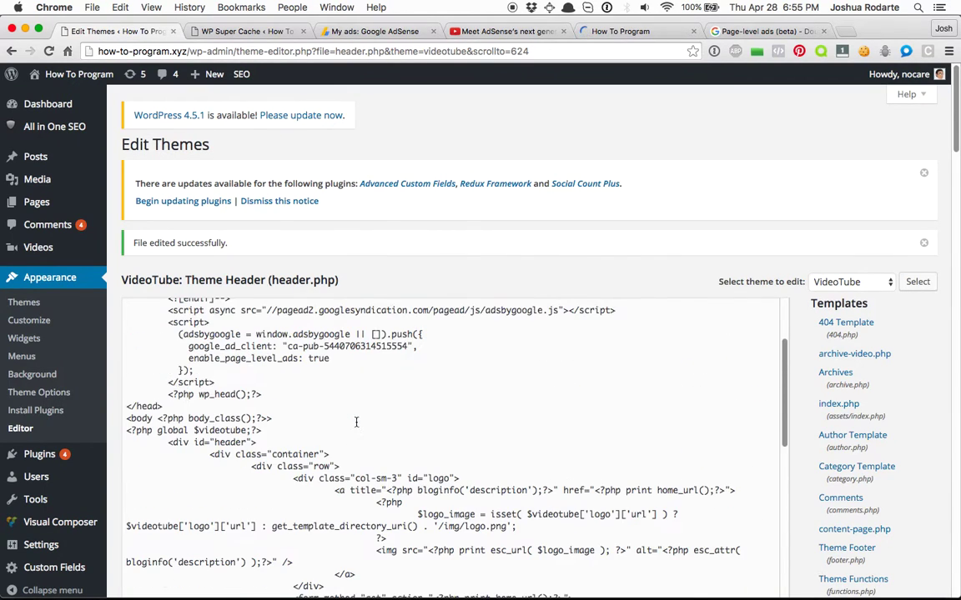
pyautogui.scroll(3, 349, 446)
pyautogui.moveTo(218, 455); pyautogui.dragTo(100, 388)
pyautogui.press('super+c')
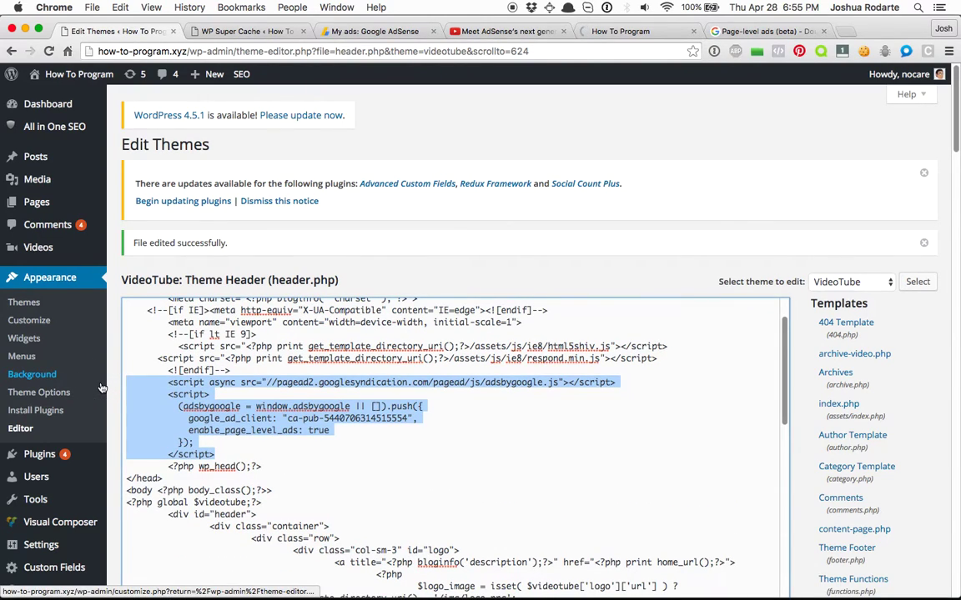
pyautogui.press('BackSpace')
# - Save header.php without the Page-level ads script
pyautogui.scroll(-5, 768, 269)
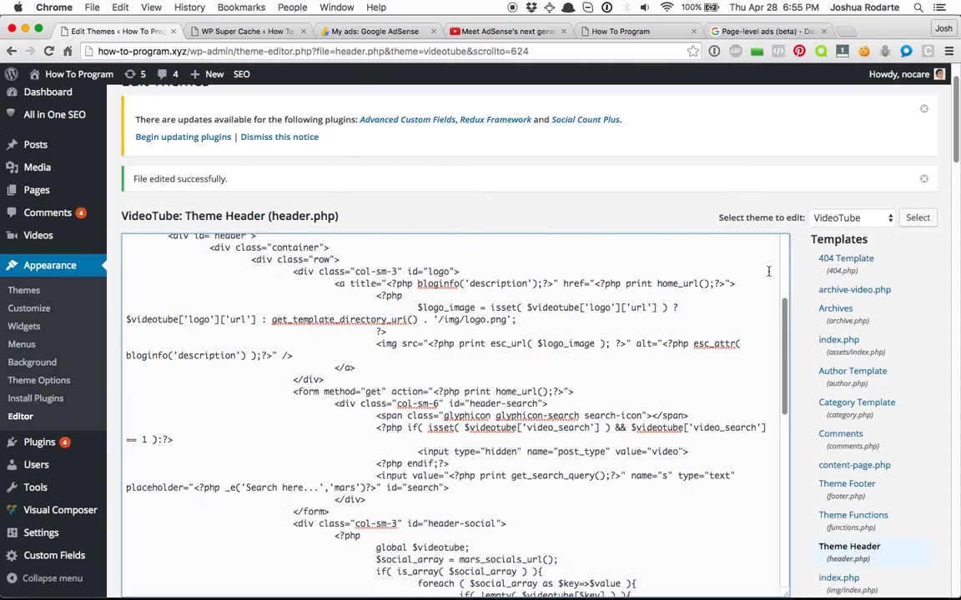
pyautogui.scroll(-10, 768, 270)
pyautogui.click(151, 155)
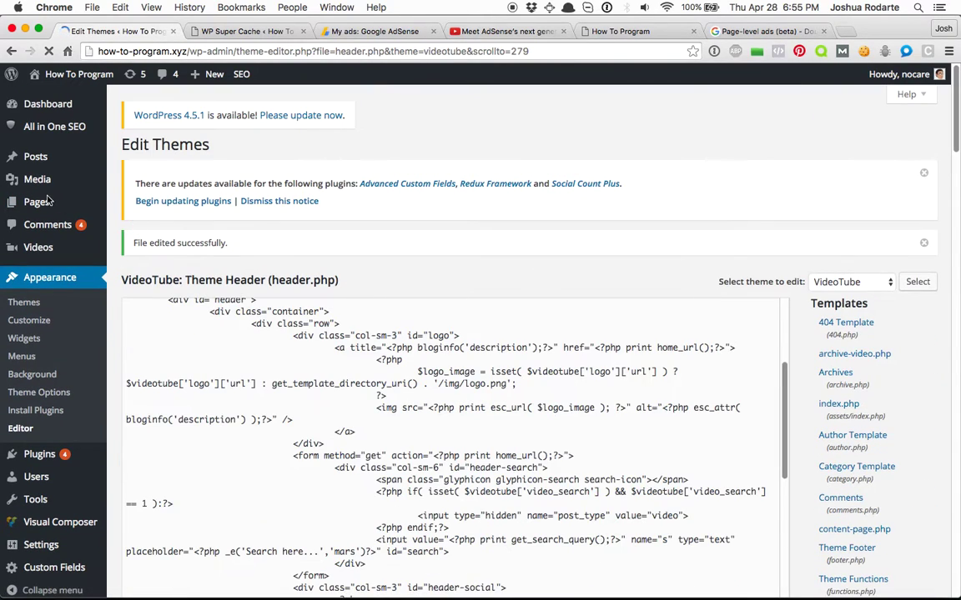
# - Open the published post "Import Excel to MySQL Database" for editing from the site's list of posts
pyautogui.click(38, 204)
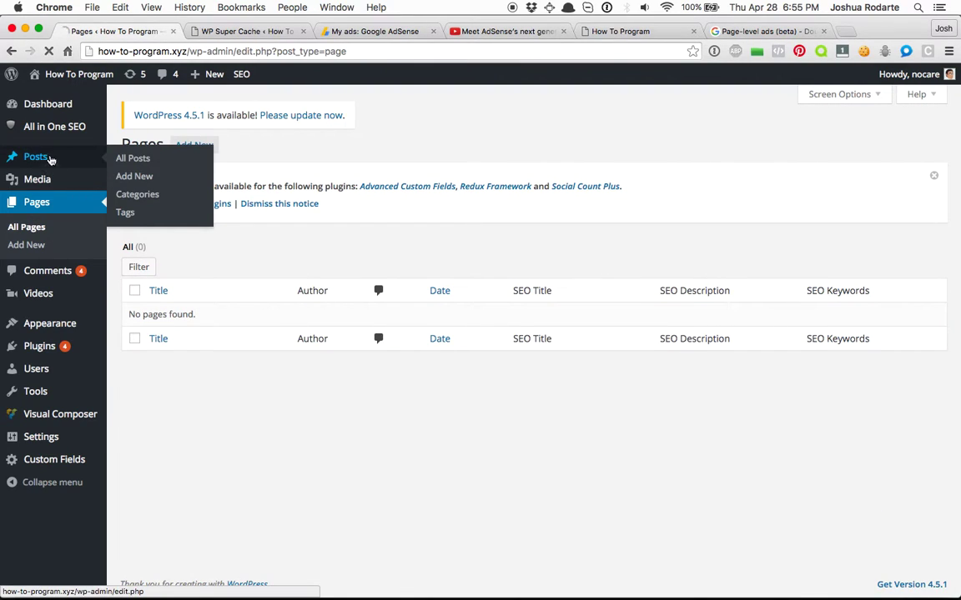
pyautogui.click(37, 156)
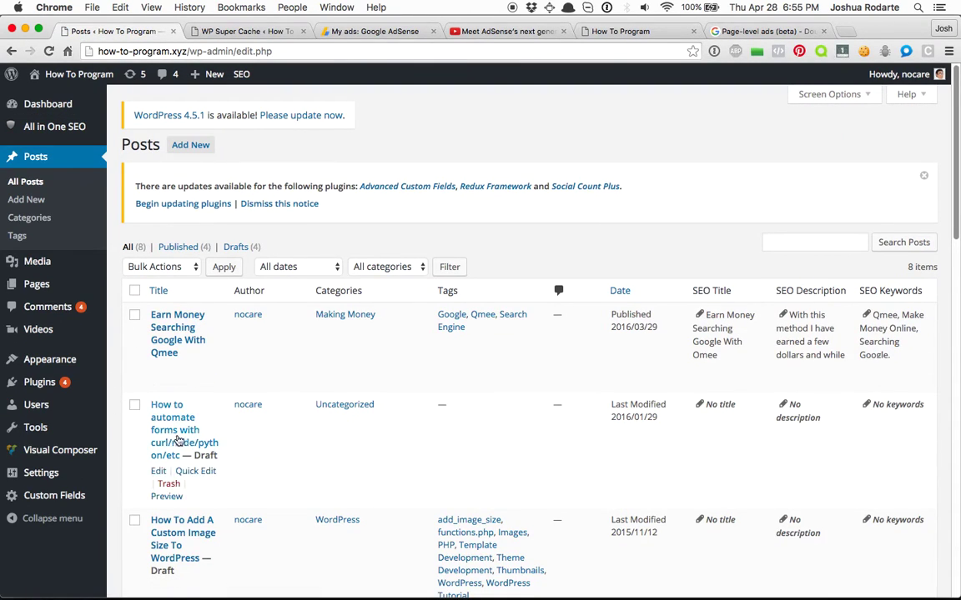
pyautogui.scroll(-3, 167, 438)
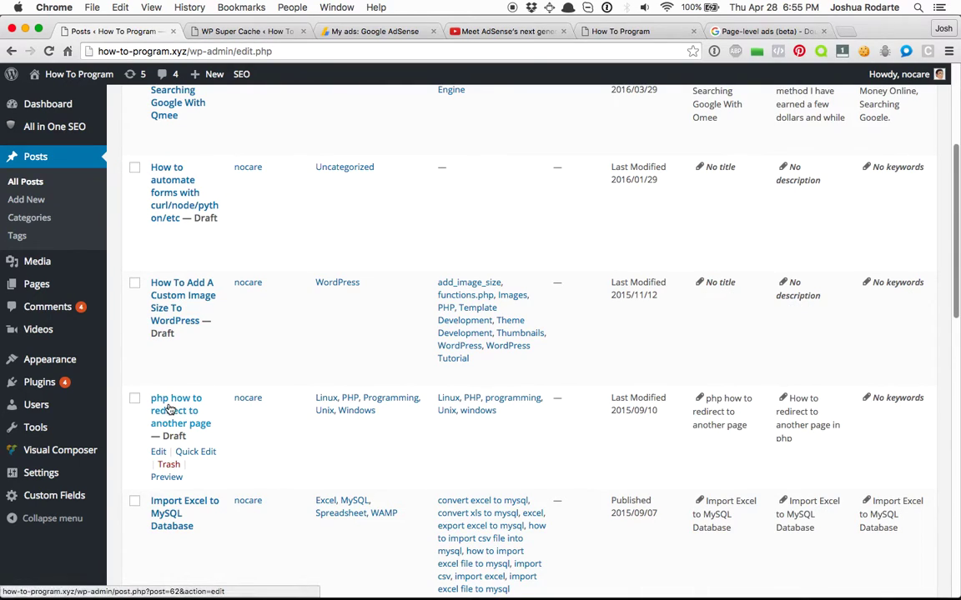
pyautogui.click(173, 297)
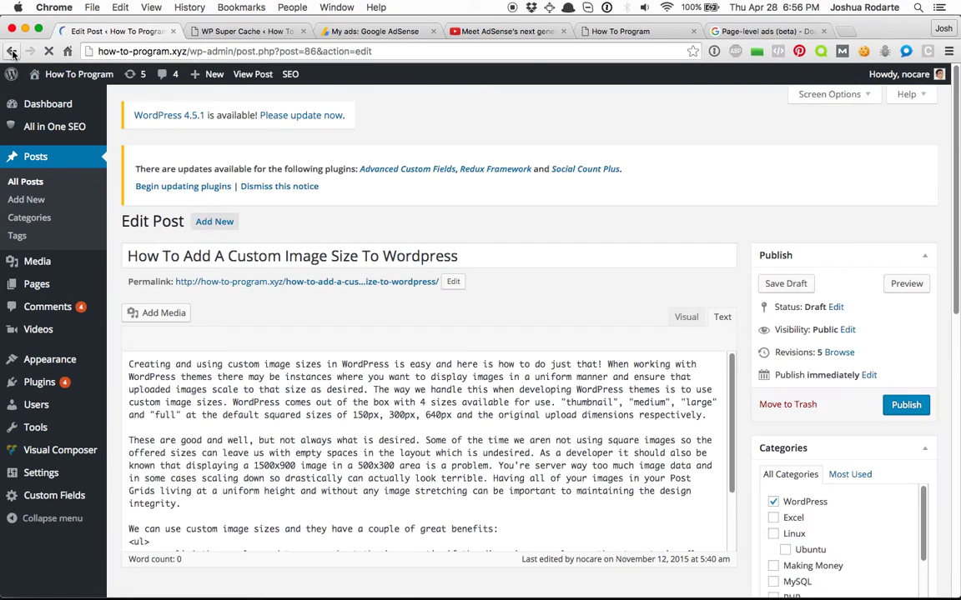
pyautogui.click(13, 52)
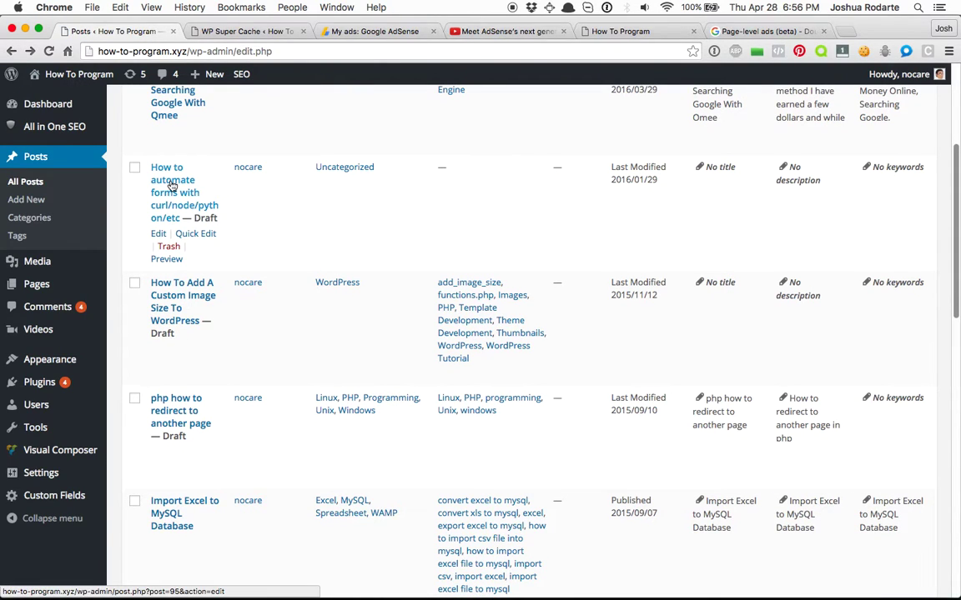
pyautogui.scroll(-5, 270, 292)
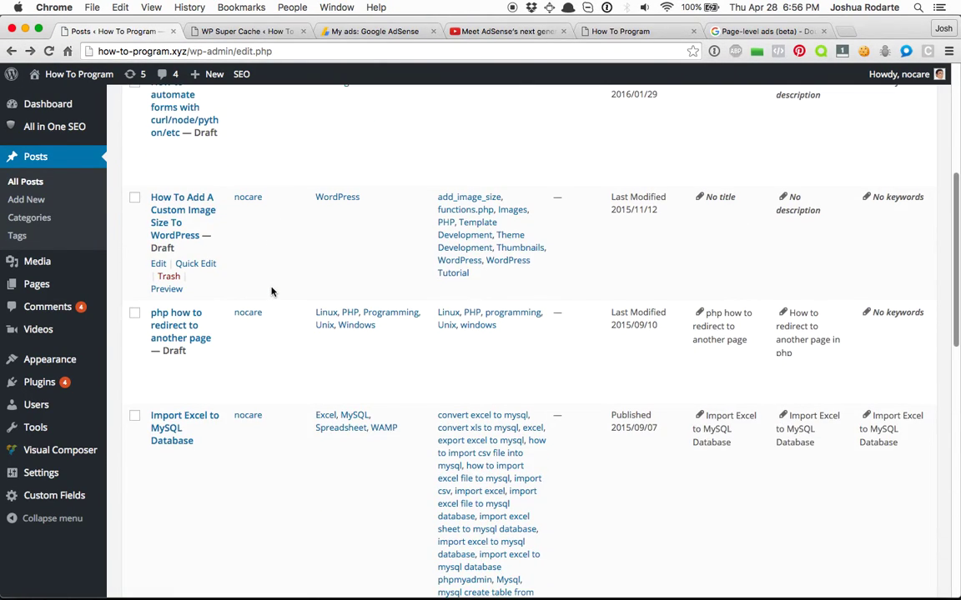
pyautogui.click(182, 417)
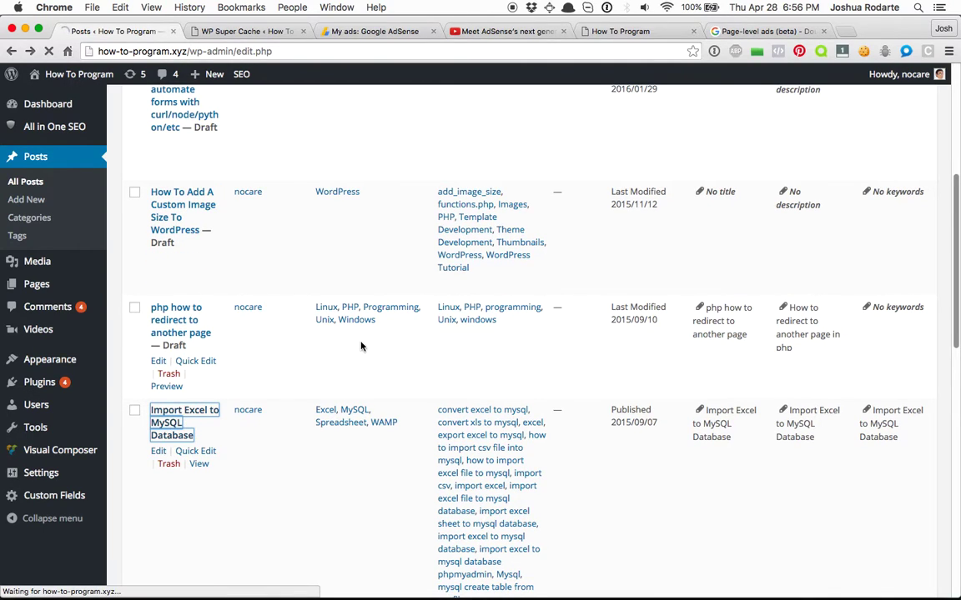
# - Paste the copied Page-level ads script above the first paragraph of the post's text and update the post
pyautogui.scroll(-4, 392, 330)
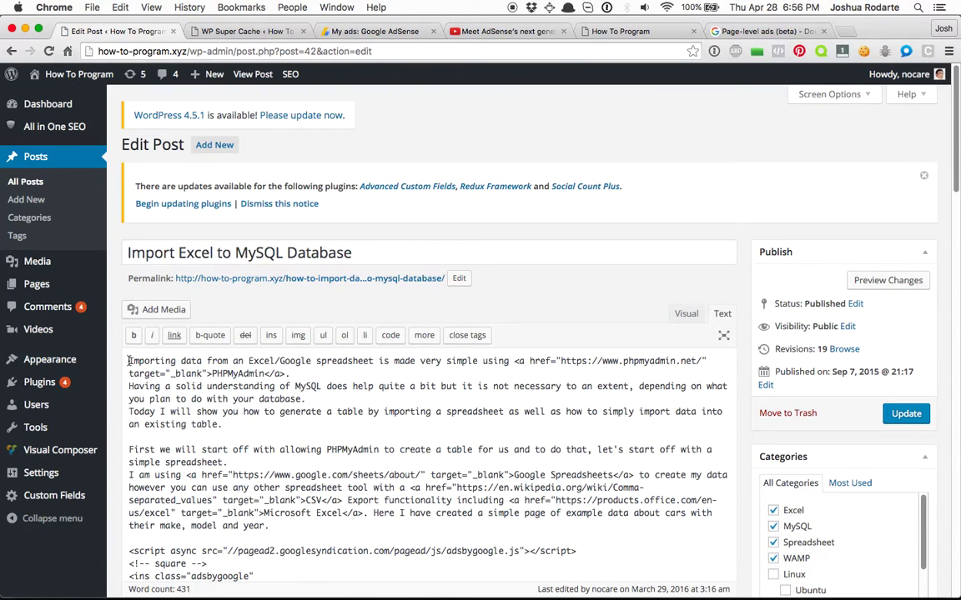
pyautogui.scroll(-4, 117, 367)
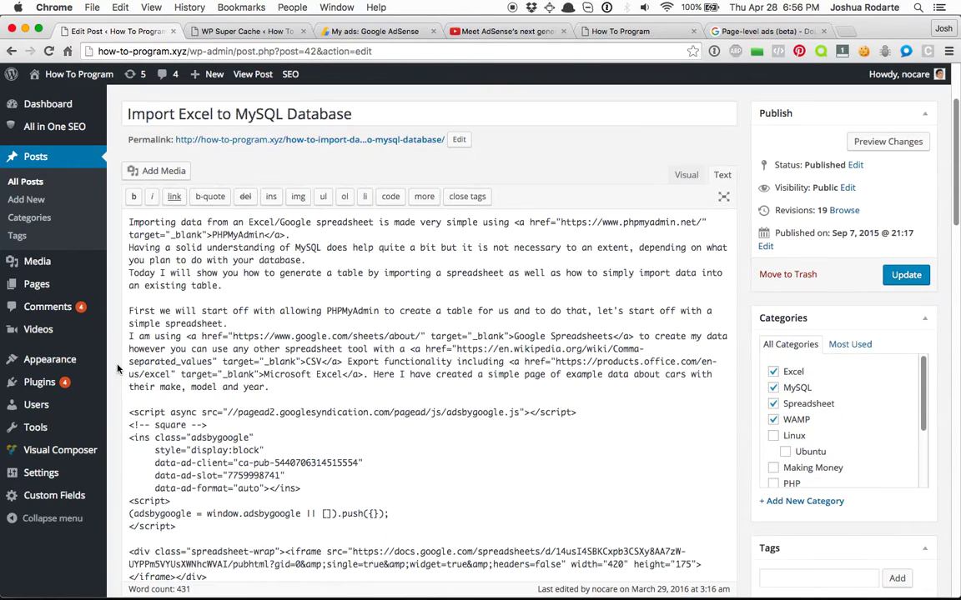
pyautogui.scroll(-3, 117, 368)
pyautogui.moveTo(126, 220); pyautogui.dragTo(194, 296)
pyautogui.scroll(4, 225, 357)
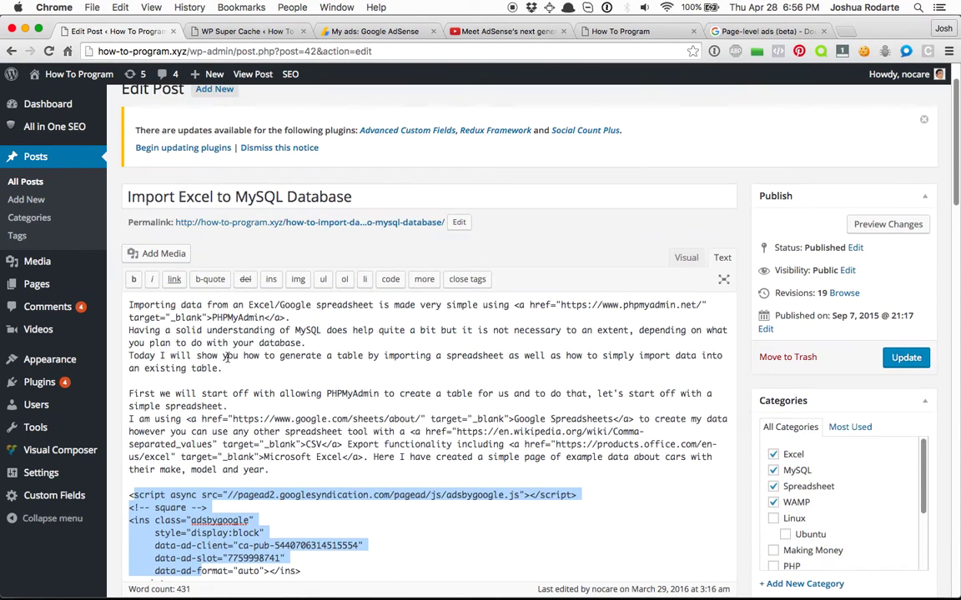
pyautogui.click(173, 306)
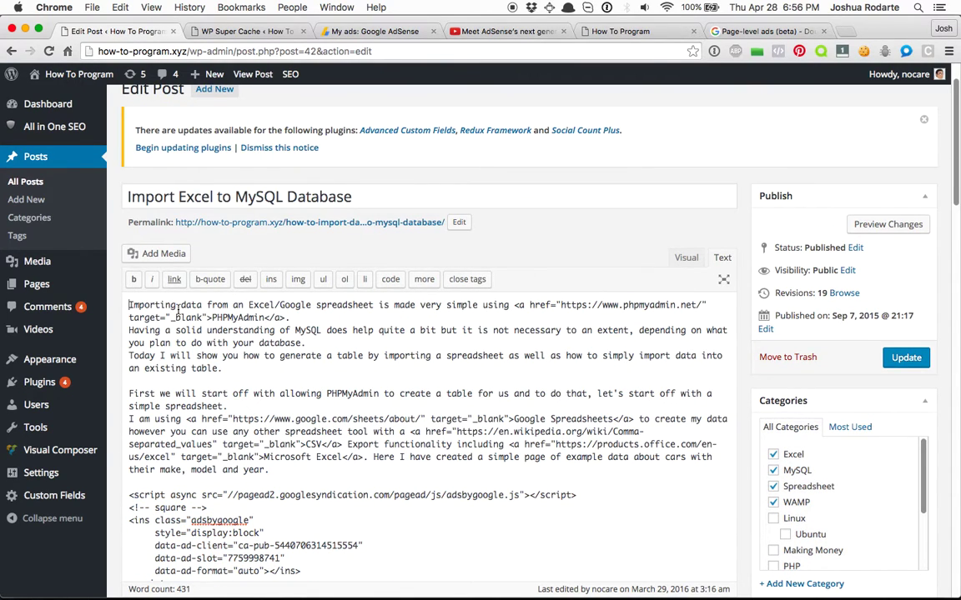
pyautogui.press('super+v')
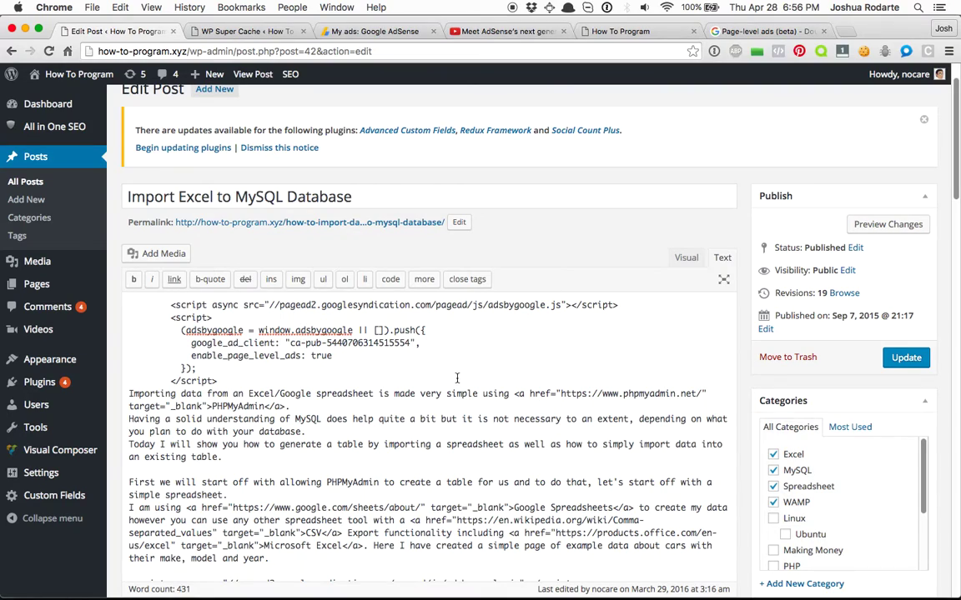
pyautogui.press('super+shift+Up')
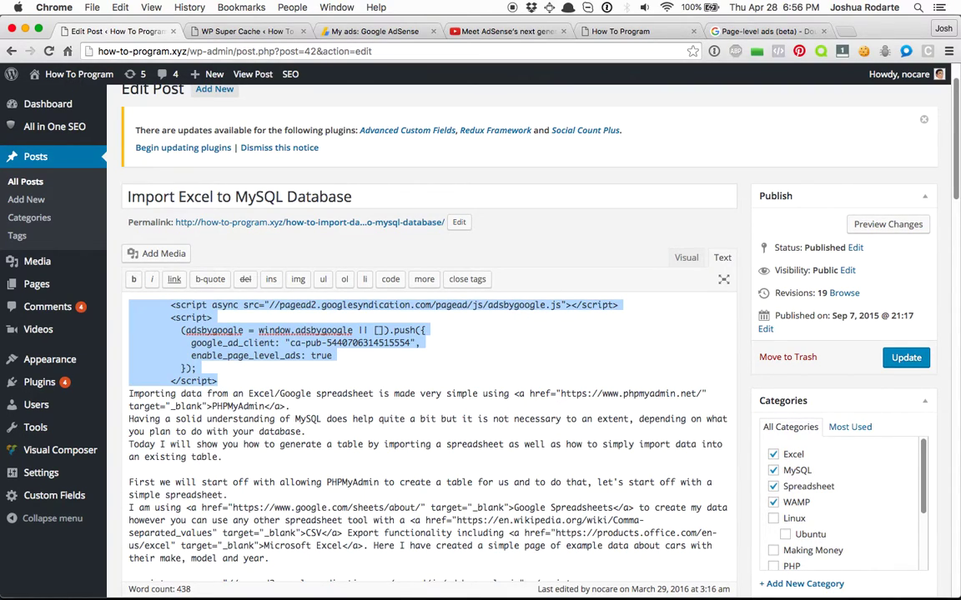
pyautogui.click(723, 279)
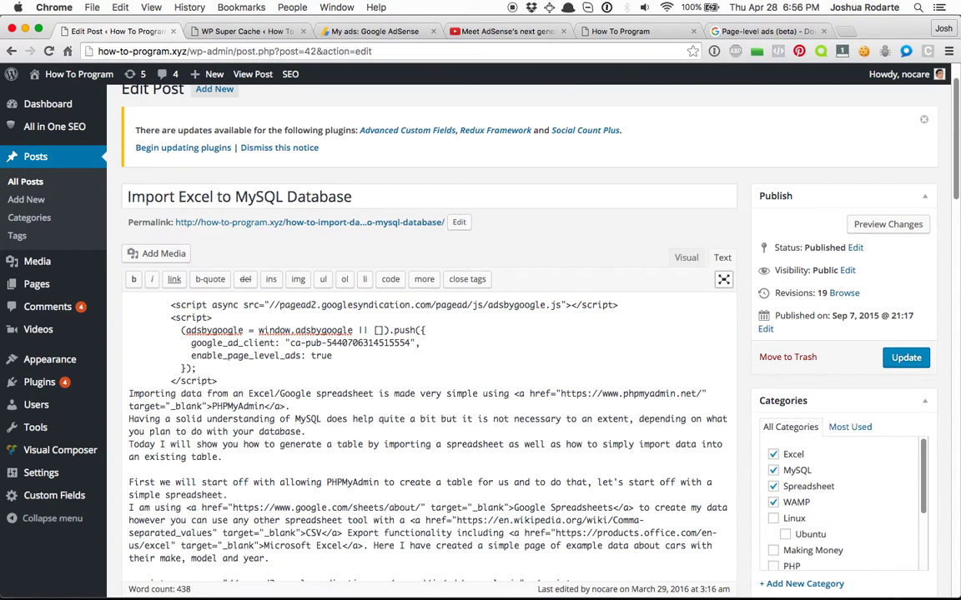
pyautogui.click(917, 364)
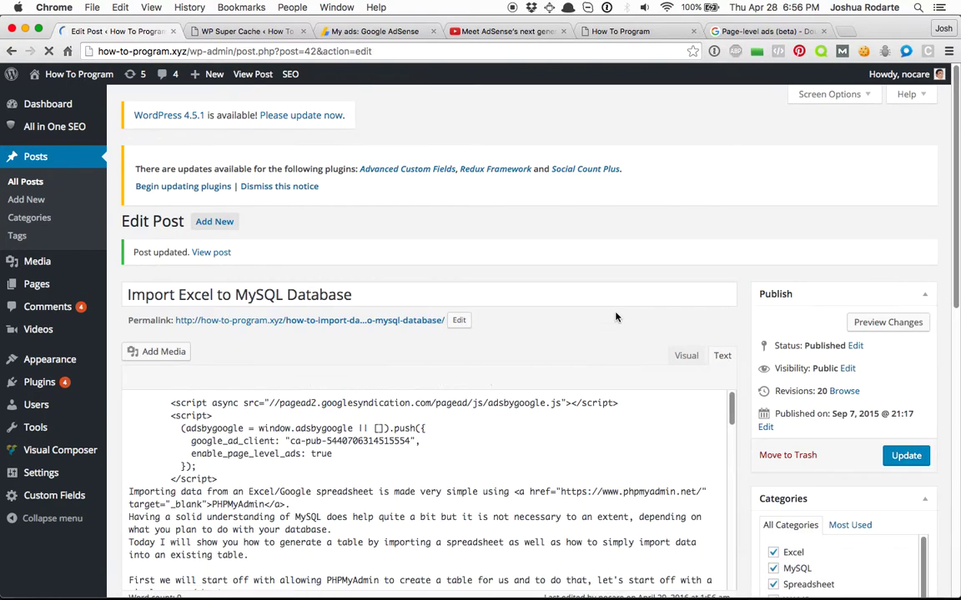
# - Reload the mobile preview at how-to-program.xyz with the #google_ia_debug suffix removed from the address
pyautogui.click(621, 31)
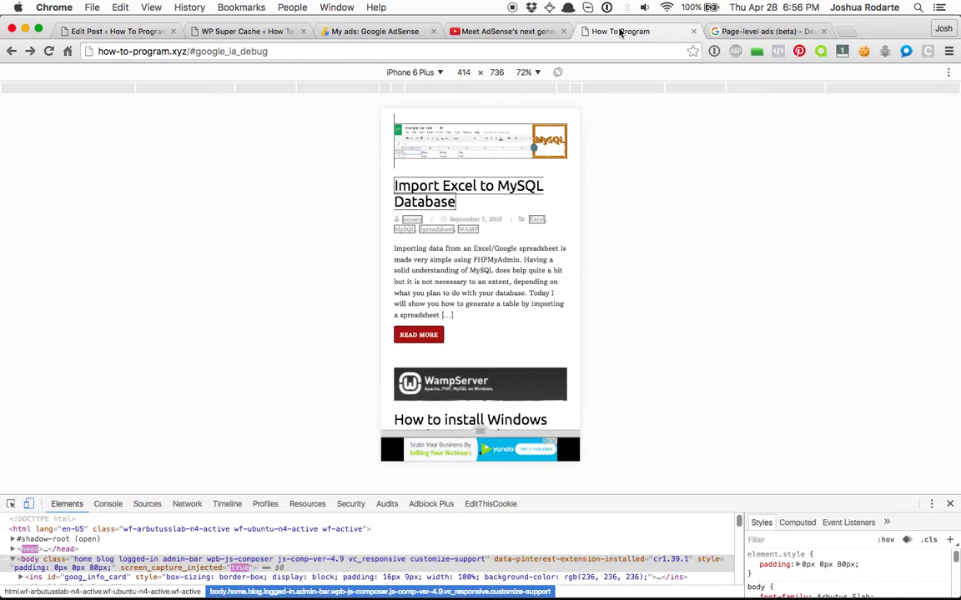
pyautogui.scroll(2, 480, 278)
pyautogui.scroll(1, 480, 278)
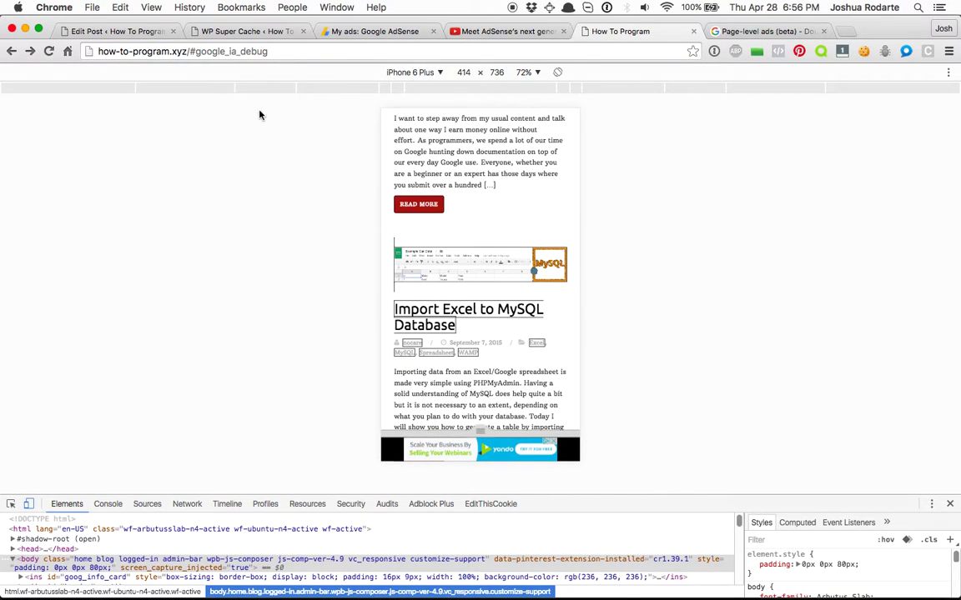
pyautogui.moveTo(193, 51); pyautogui.dragTo(242, 52)
pyautogui.press('BackSpace')
pyautogui.press('Return')
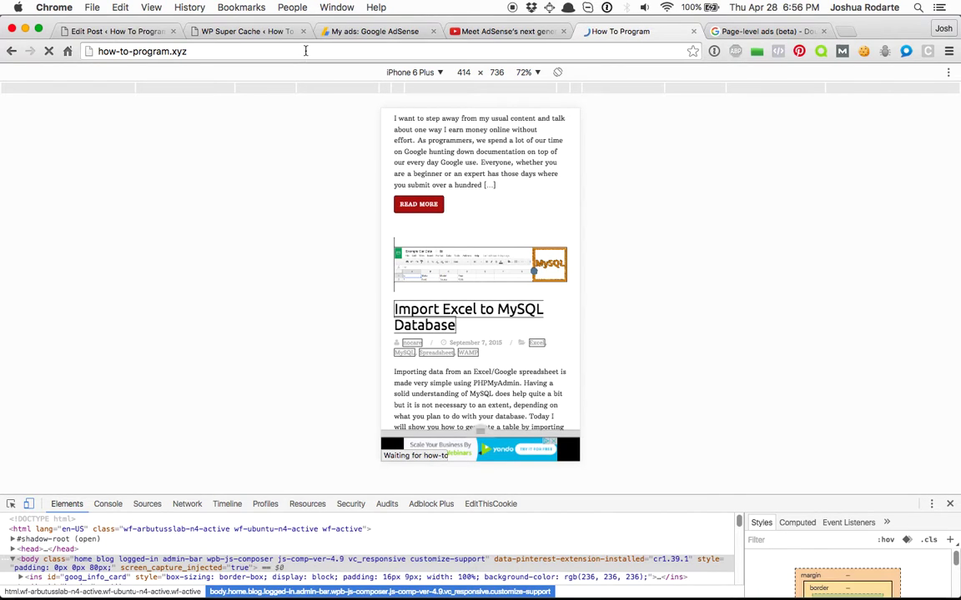
# - Delete the site's cache in the WP Super Cache contents settings
pyautogui.click(240, 32)
pyautogui.click(240, 409)
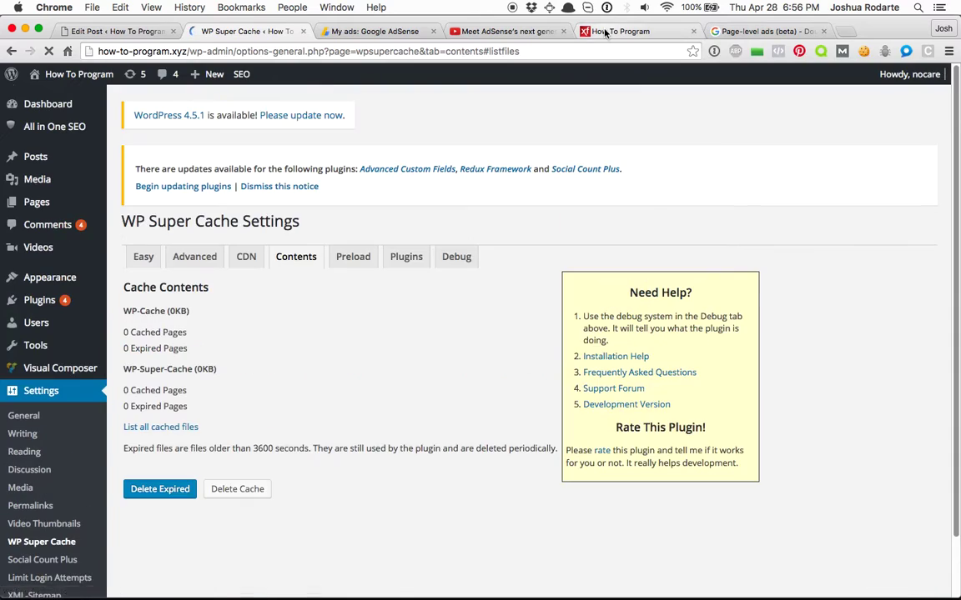
# - Load the home page in the mobile preview with /#googleads appended to the how-to-program.xyz address
pyautogui.click(606, 32)
pyautogui.click(242, 52)
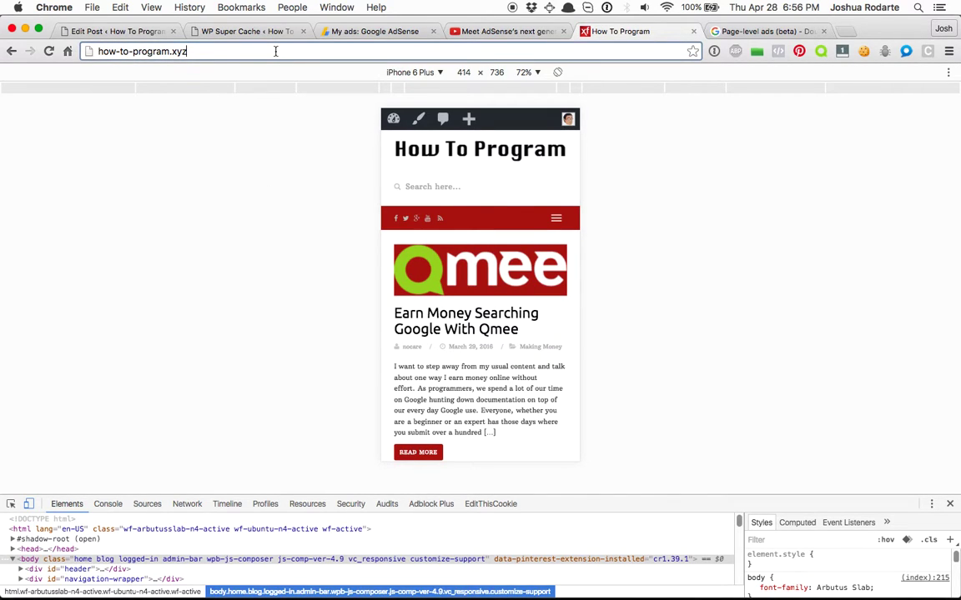
pyautogui.write('#')
pyautogui.press('BackSpace')
pyautogui.press('BackSpace')
pyautogui.write('/#')
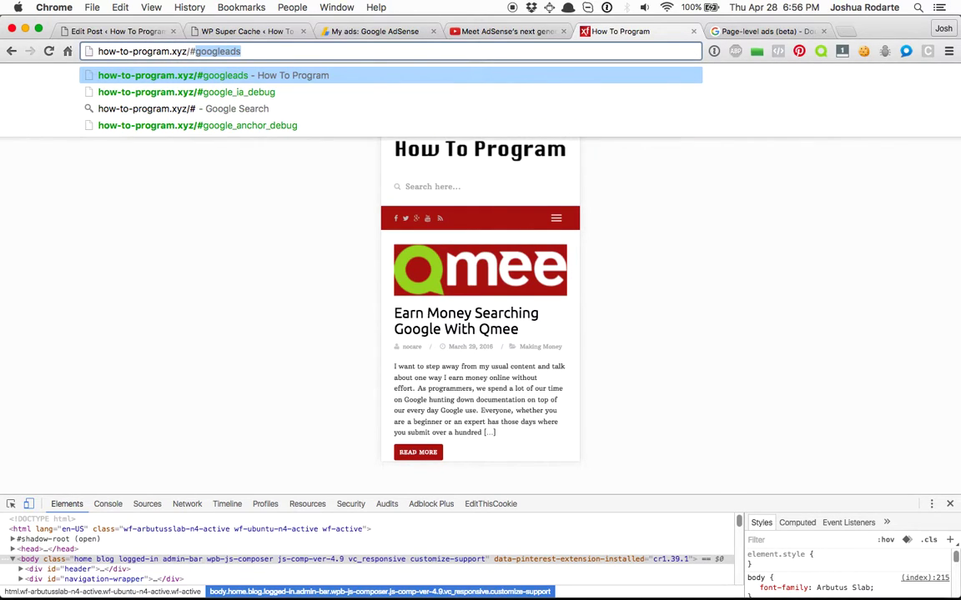
pyautogui.press('Return')
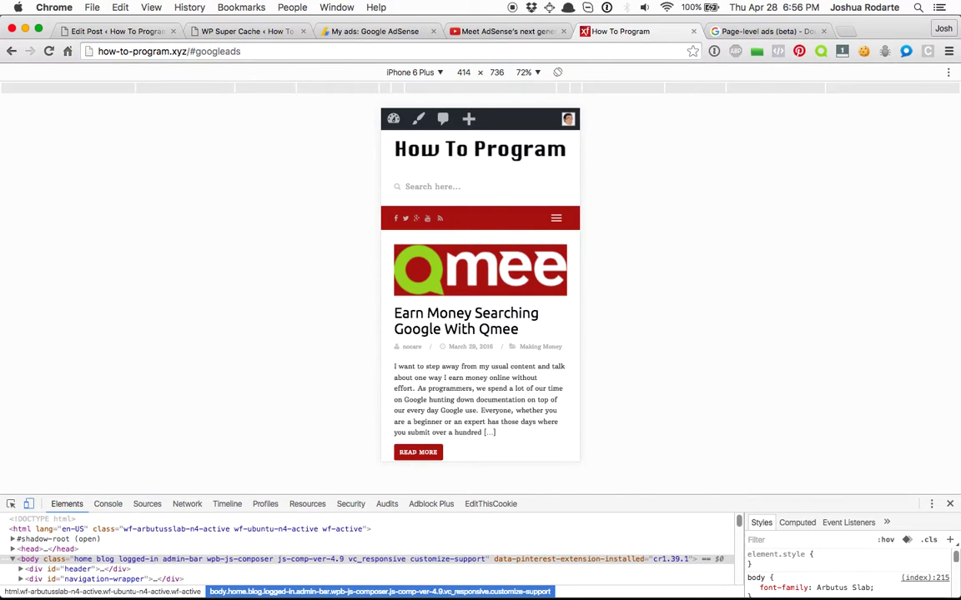
pyautogui.click(279, 52)
pyautogui.press('Return')
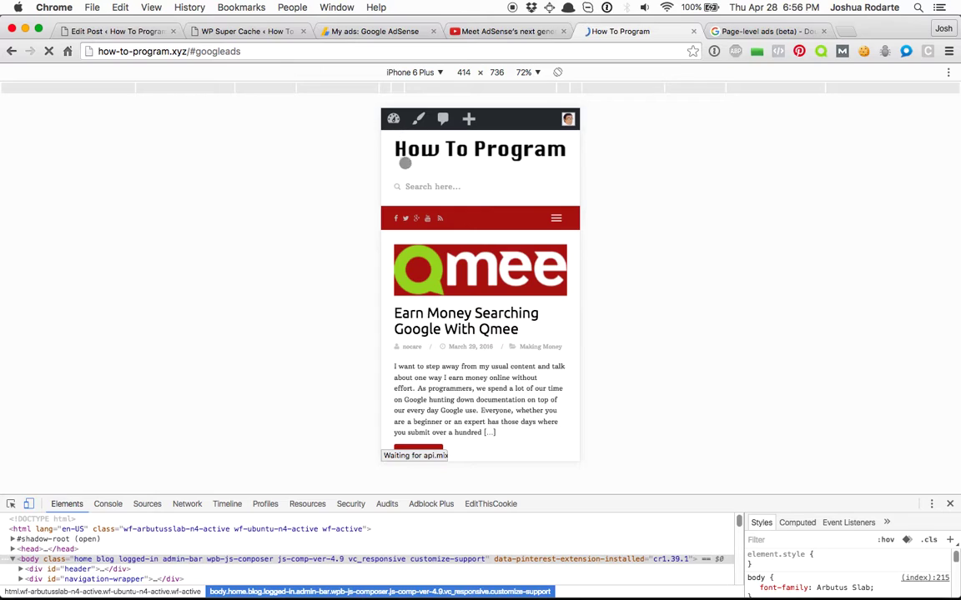
# - Check the home page preview for Page-level ads and open the "Import Excel to MySQL Database" post
pyautogui.scroll(-5, 487, 315)
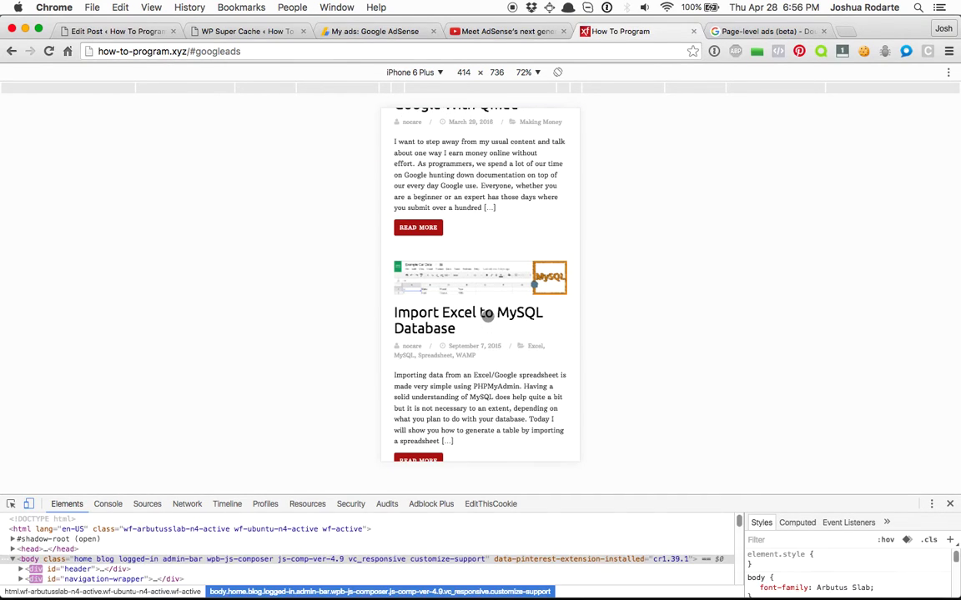
pyautogui.scroll(5, 469, 315)
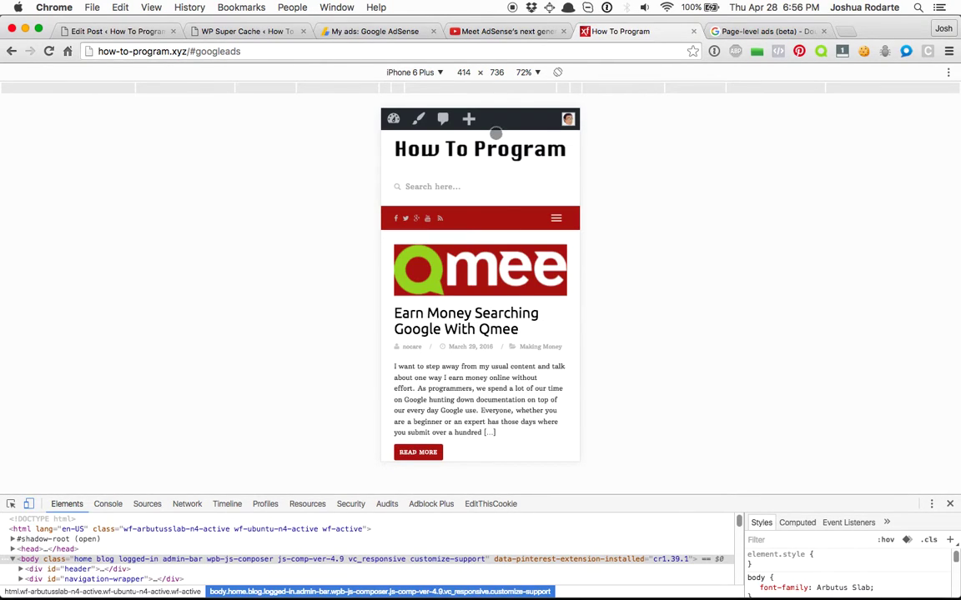
pyautogui.scroll(-4, 501, 195)
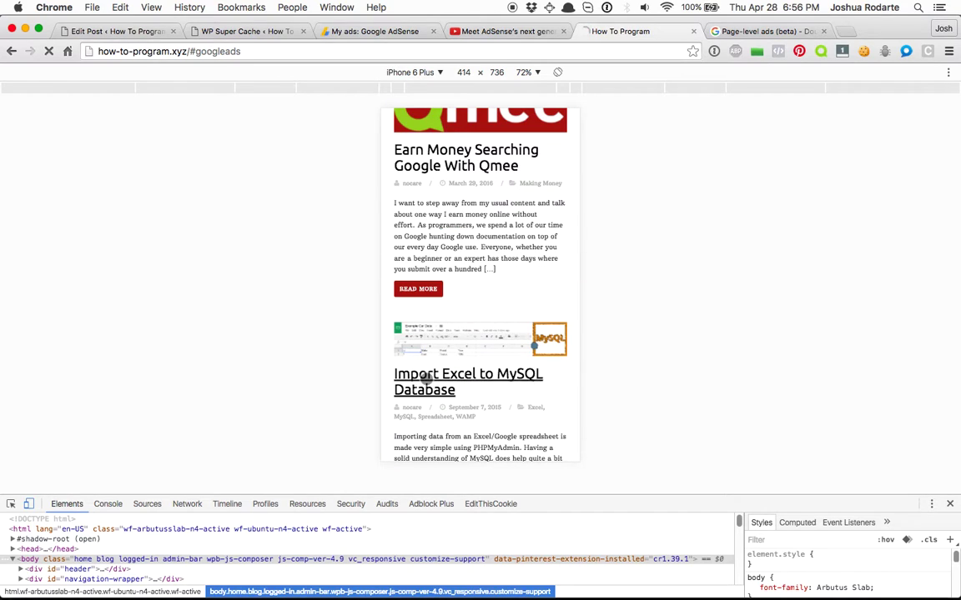
pyautogui.click(427, 377)
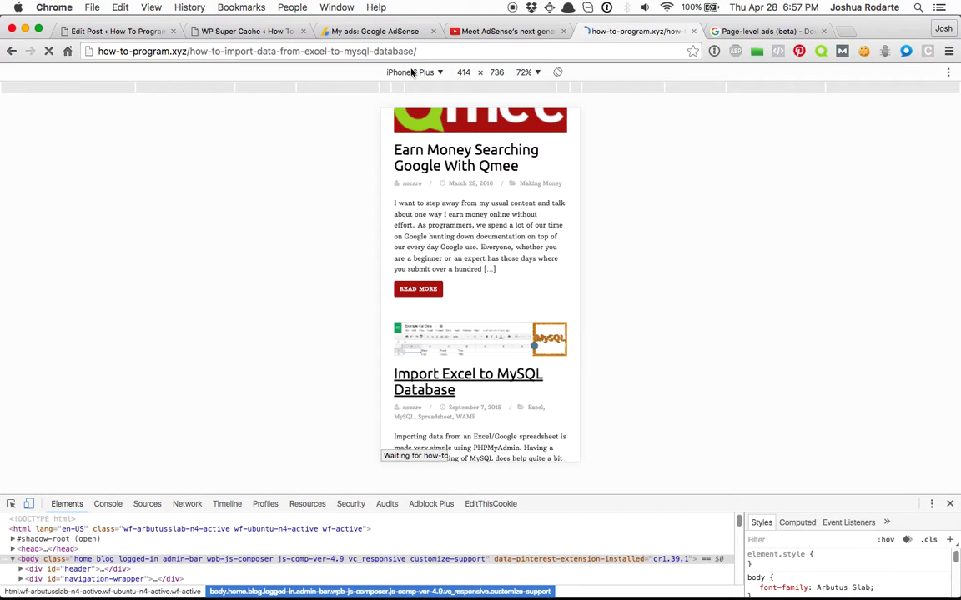
# - Load the Excel to MySQL post's mobile preview with #googleads appended and check its content and vignette mode for Page-level ads
pyautogui.click(502, 51)
pyautogui.write('#googleads')
pyautogui.press('Return')
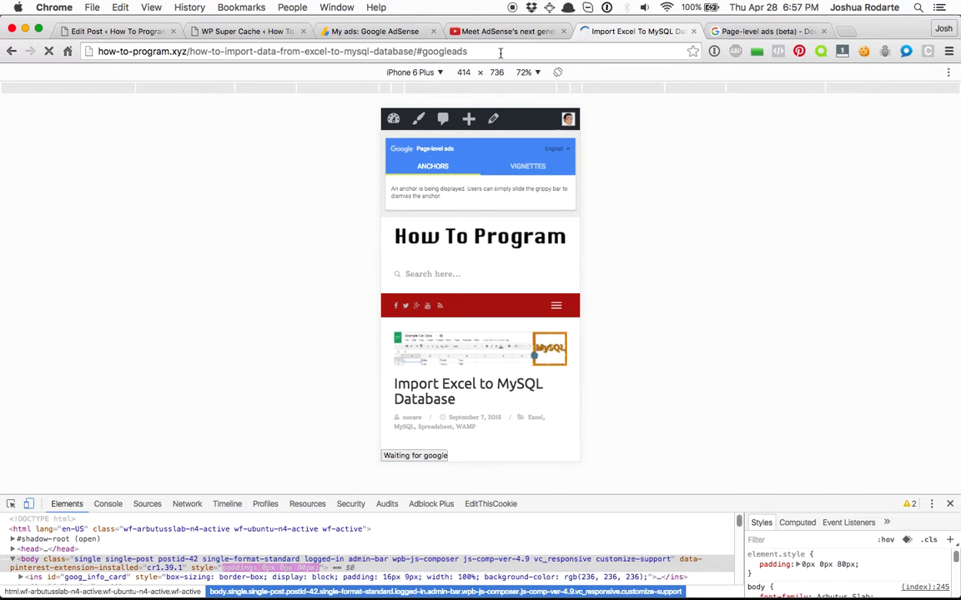
pyautogui.scroll(-5, 514, 345)
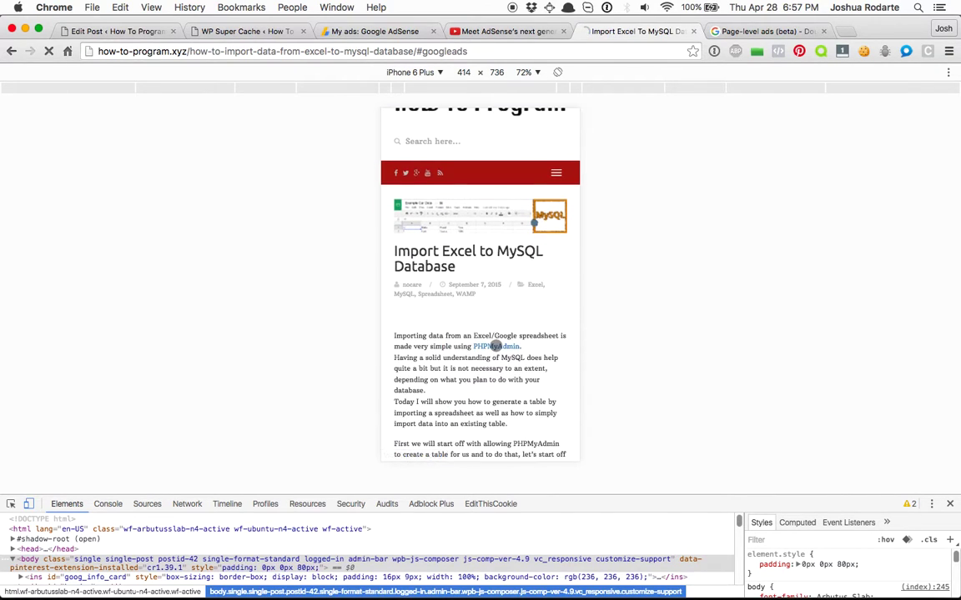
pyautogui.scroll(-5, 493, 346)
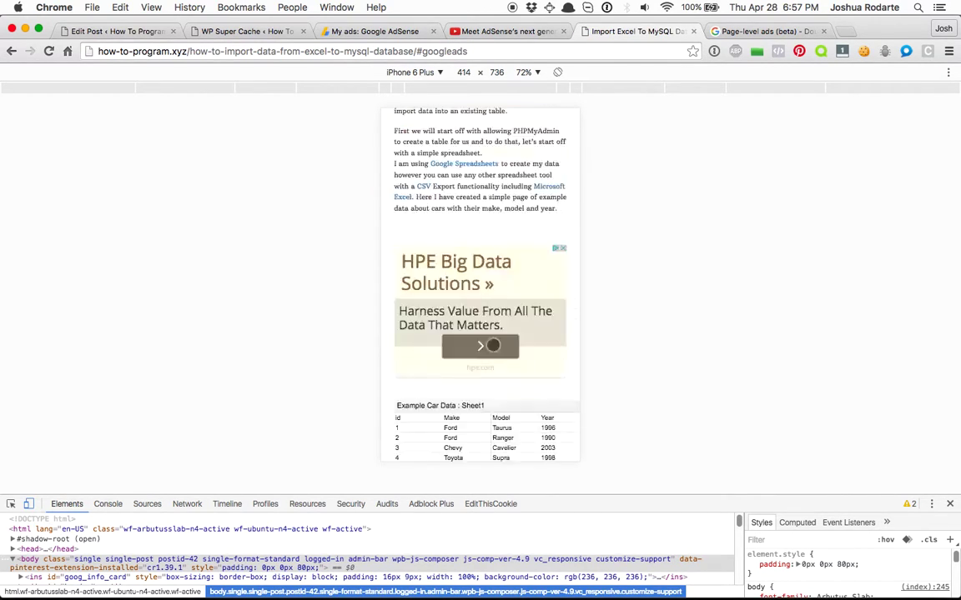
pyautogui.scroll(10, 493, 345)
pyautogui.click(559, 174)
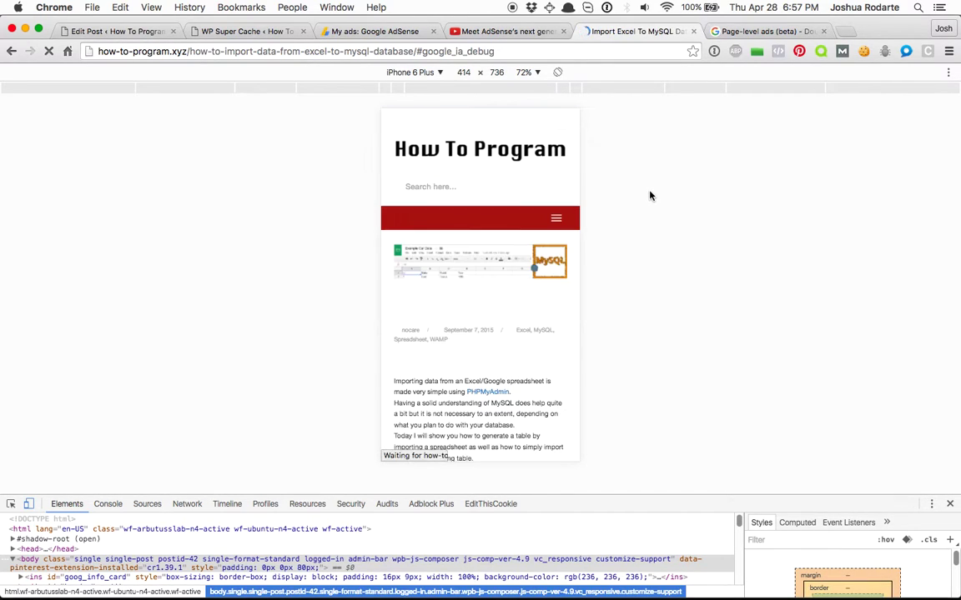
# - Cut the Page-level ad script from the start of the "Import Excel to MySQL Database" post and update the post
pyautogui.click(118, 32)
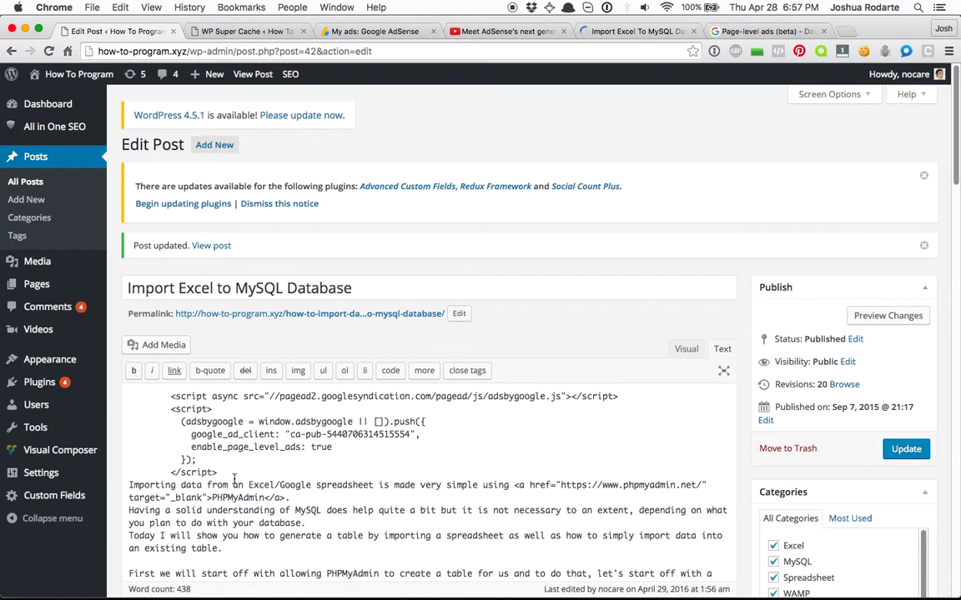
pyautogui.moveTo(233, 474); pyautogui.dragTo(94, 376)
pyautogui.press('super+c')
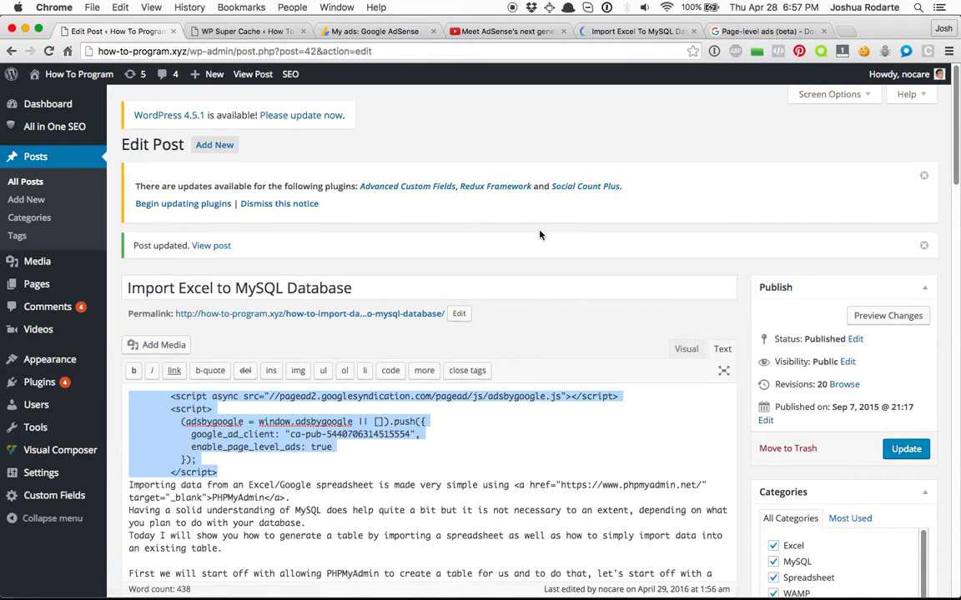
pyautogui.press('BackSpace')
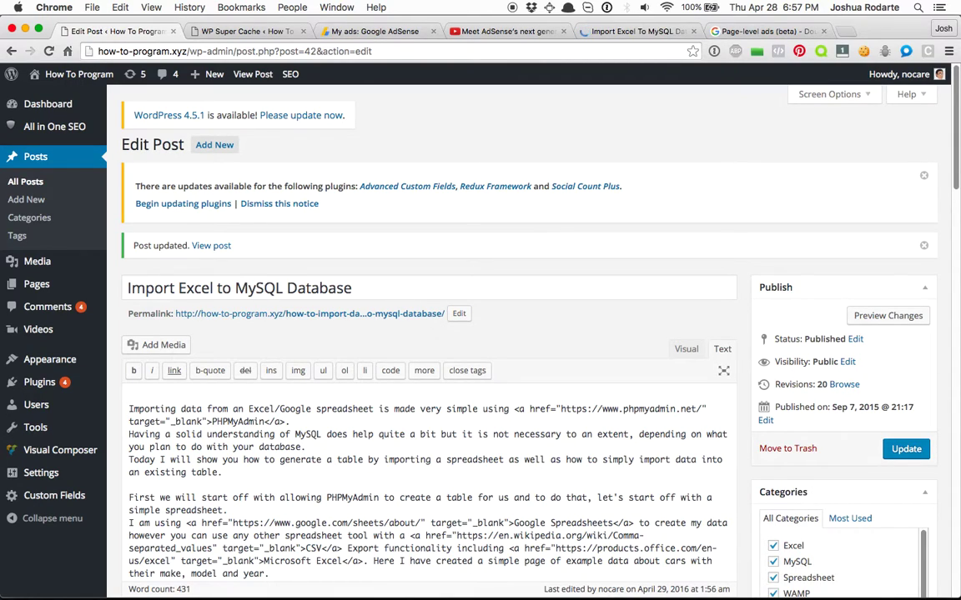
pyautogui.press('Delete')
pyautogui.click(907, 449)
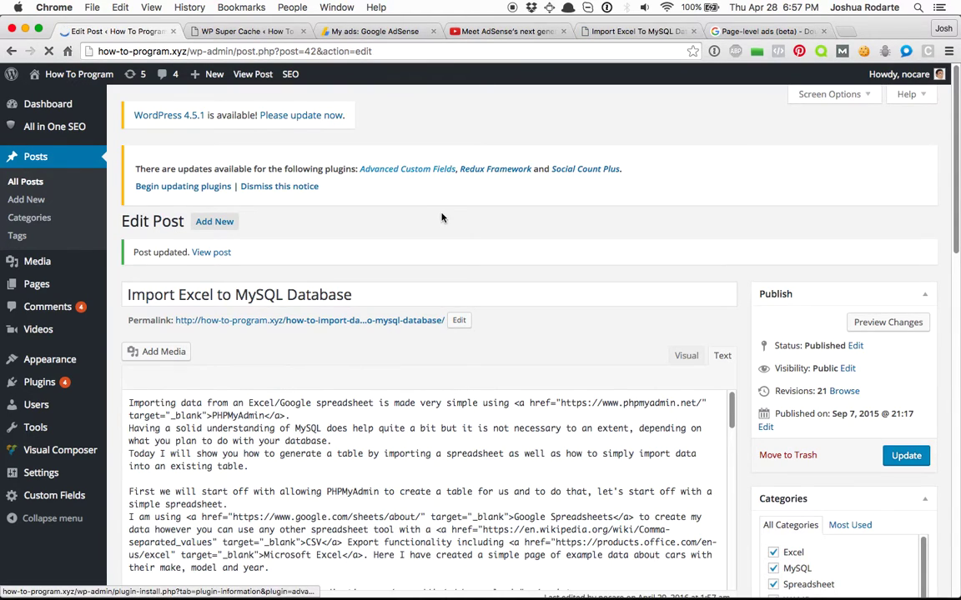
# - Go to the WordPress widget management page and add a Text widget below Meta in the Right Homepage sidebar
pyautogui.moveTo(89, 444)
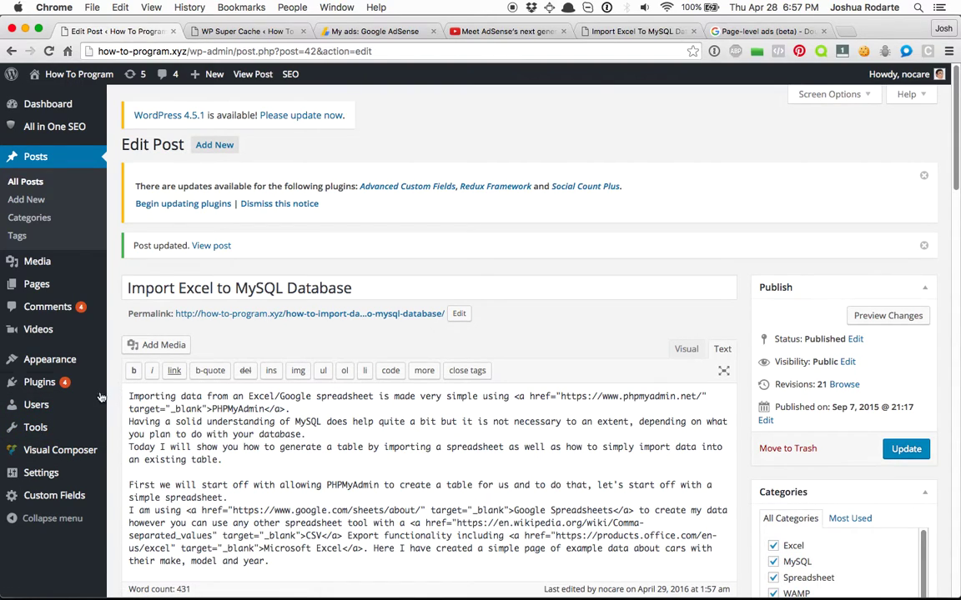
pyautogui.moveTo(45, 370)
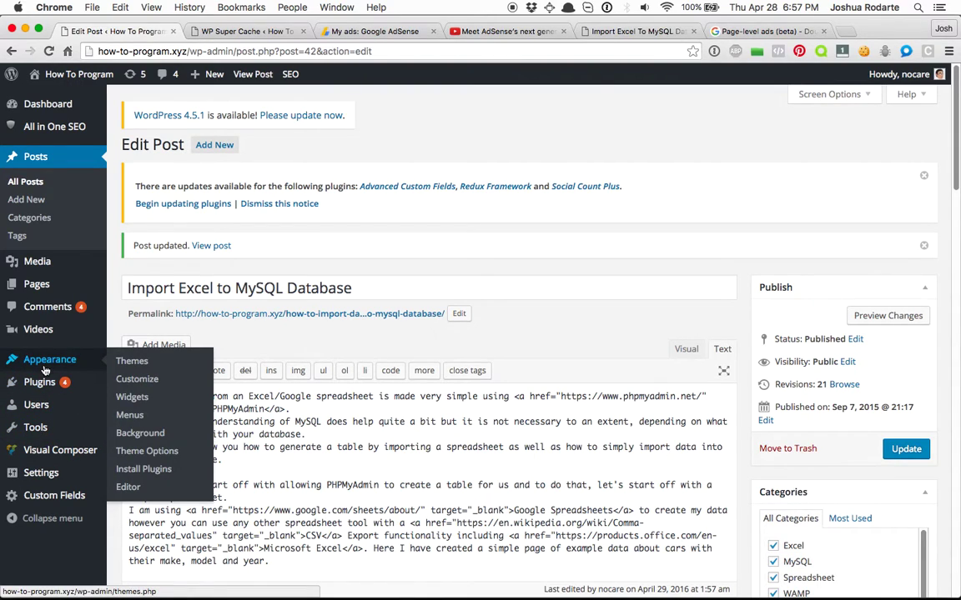
pyautogui.click(130, 404)
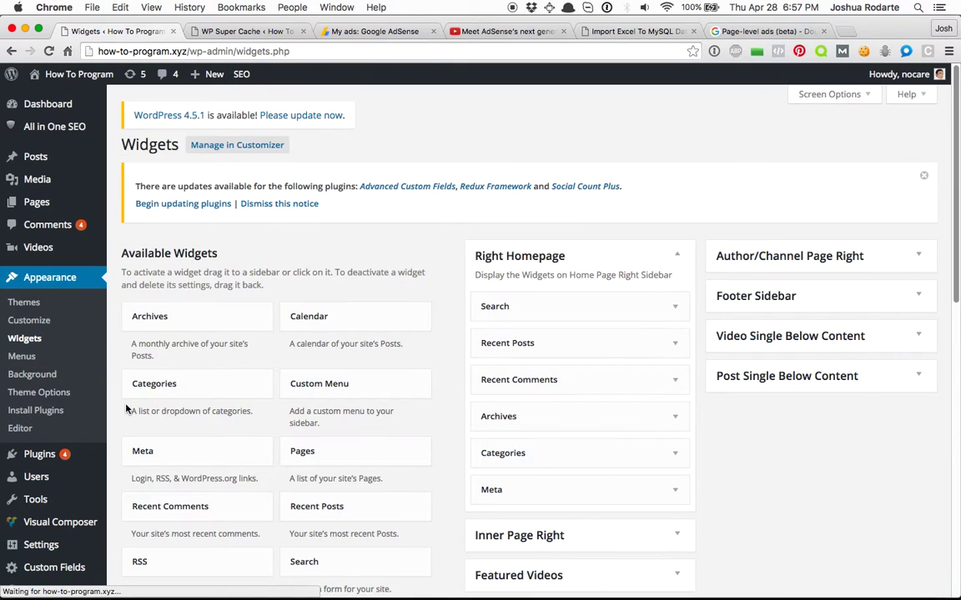
pyautogui.scroll(-3, 434, 276)
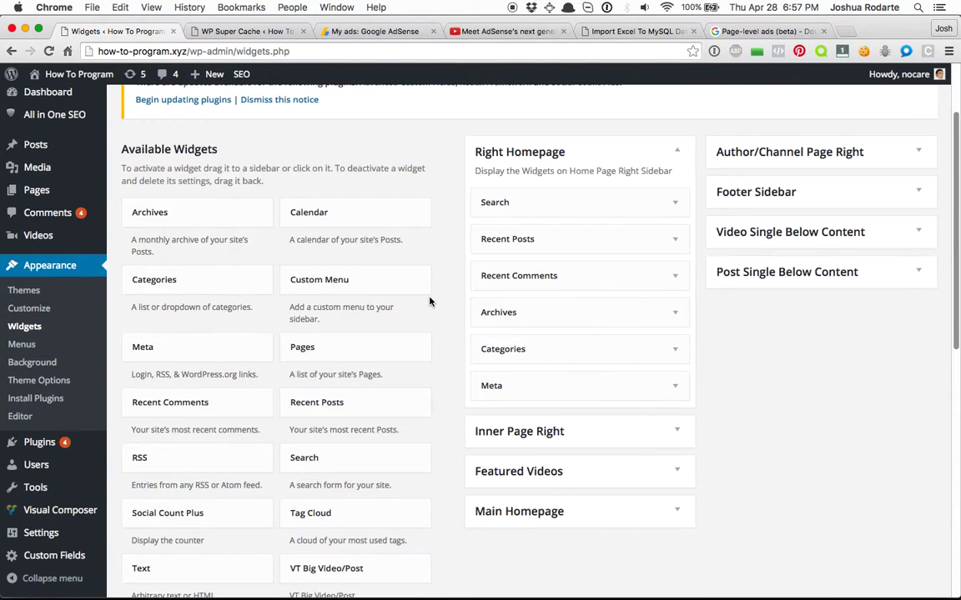
pyautogui.scroll(-2, 430, 301)
pyautogui.moveTo(51, 510)
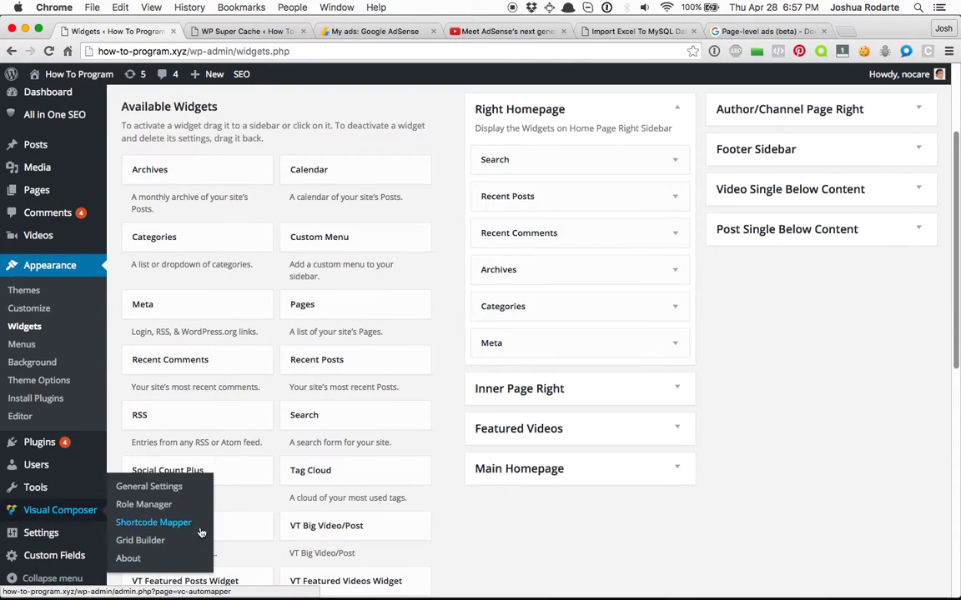
pyautogui.moveTo(240, 527); pyautogui.dragTo(647, 383)
pyautogui.scroll(-4, 519, 507)
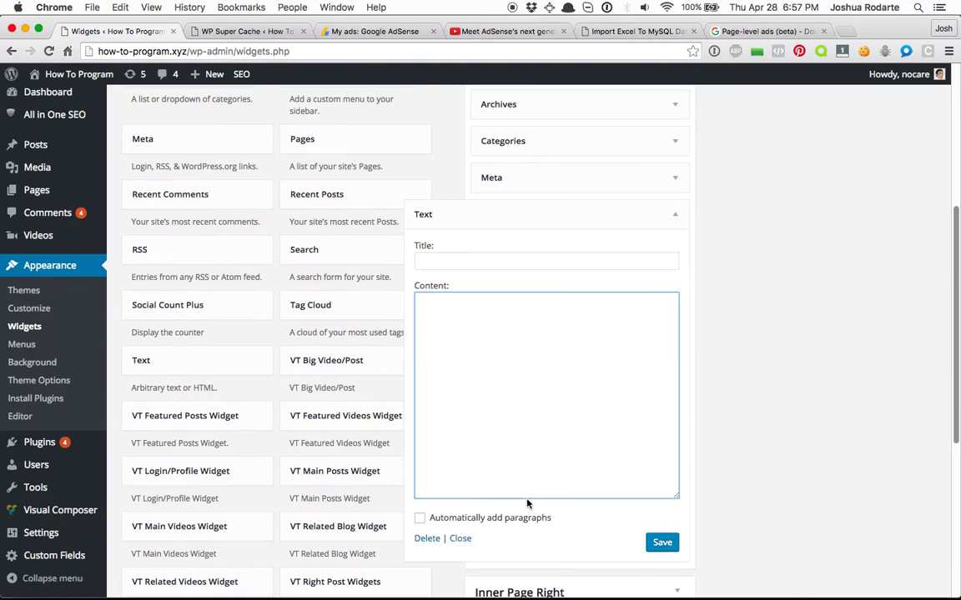
# - Paste the Page-level ad script into the new Text widget's content and save the widget
pyautogui.click(526, 484)
pyautogui.press('super+v')
pyautogui.scroll(-2, 714, 439)
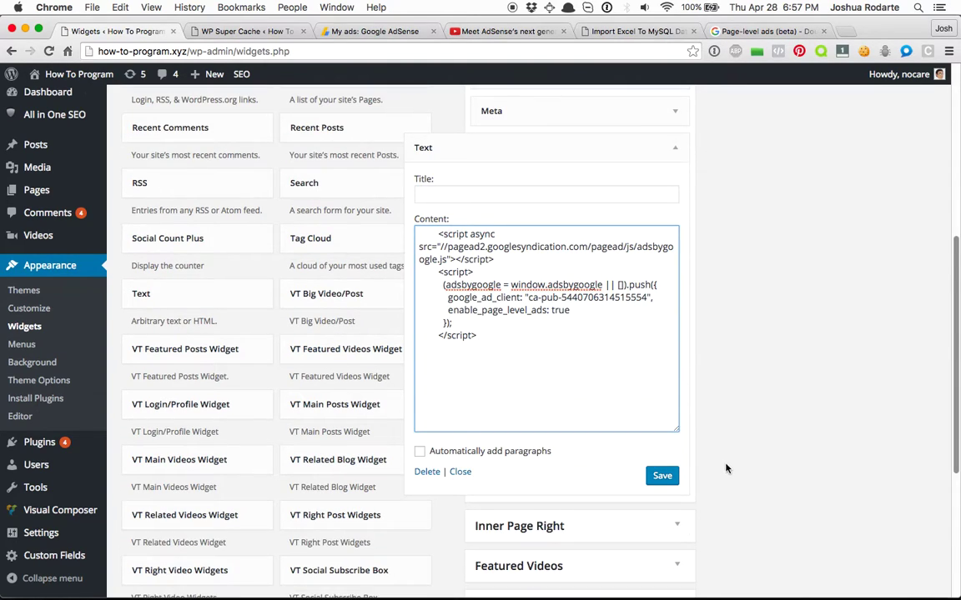
pyautogui.click(662, 477)
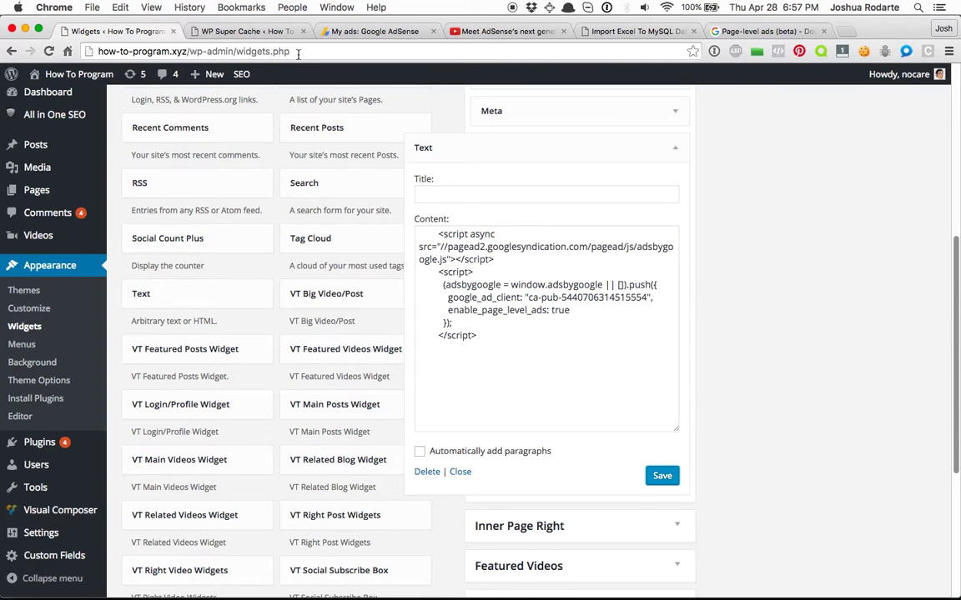
pyautogui.click(667, 476)
# - Delete the WP Super Cache contents and reload the post's mobile preview without the /#google_ia_debug suffix
pyautogui.click(234, 32)
pyautogui.click(237, 410)
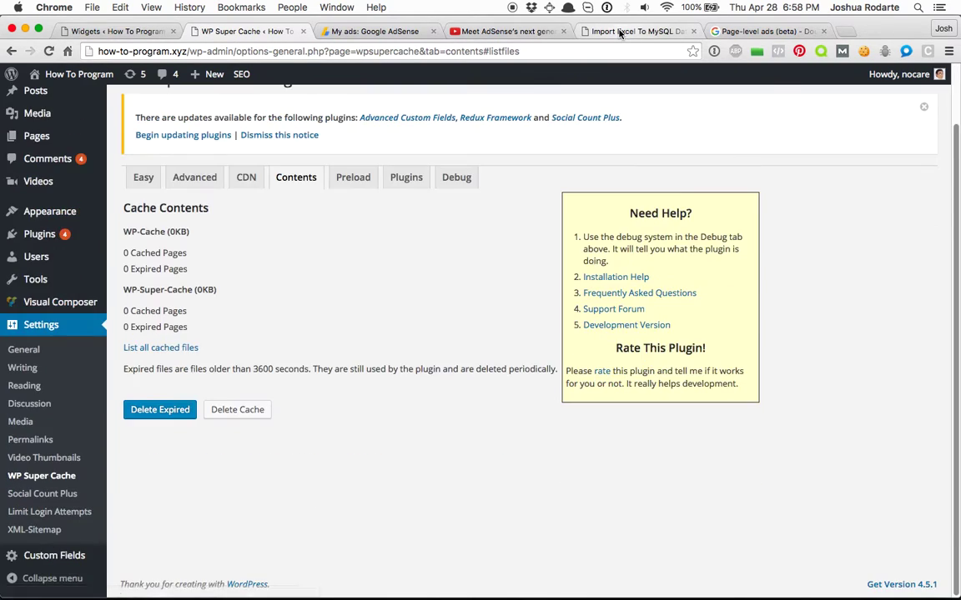
pyautogui.click(621, 32)
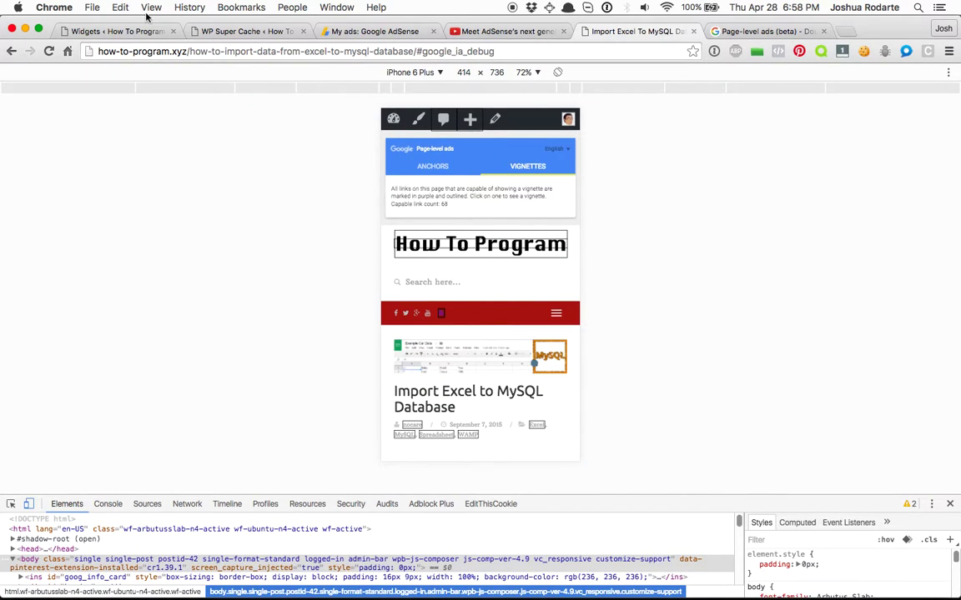
pyautogui.moveTo(414, 51); pyautogui.dragTo(532, 60)
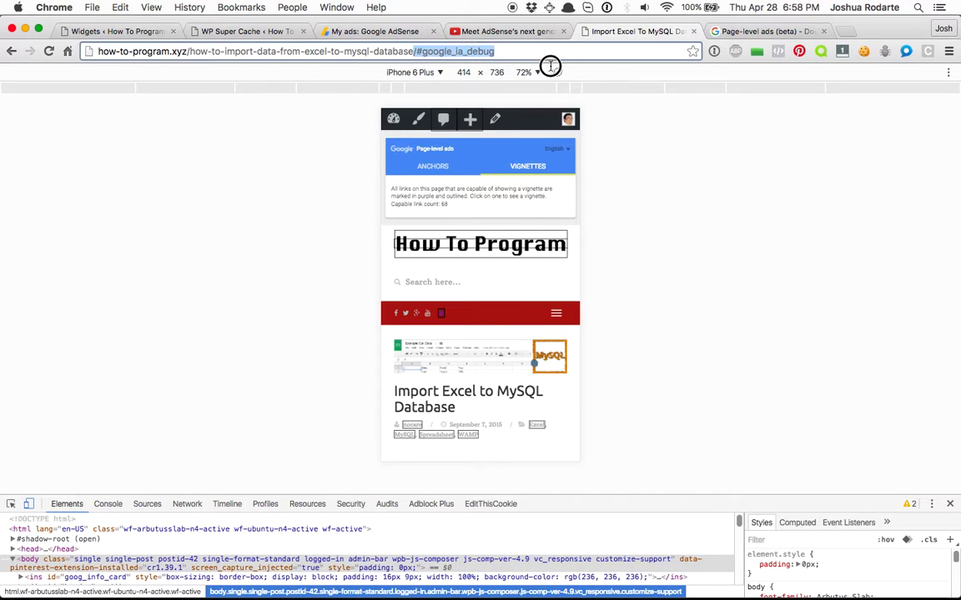
pyautogui.press('BackSpace')
pyautogui.press('Return')
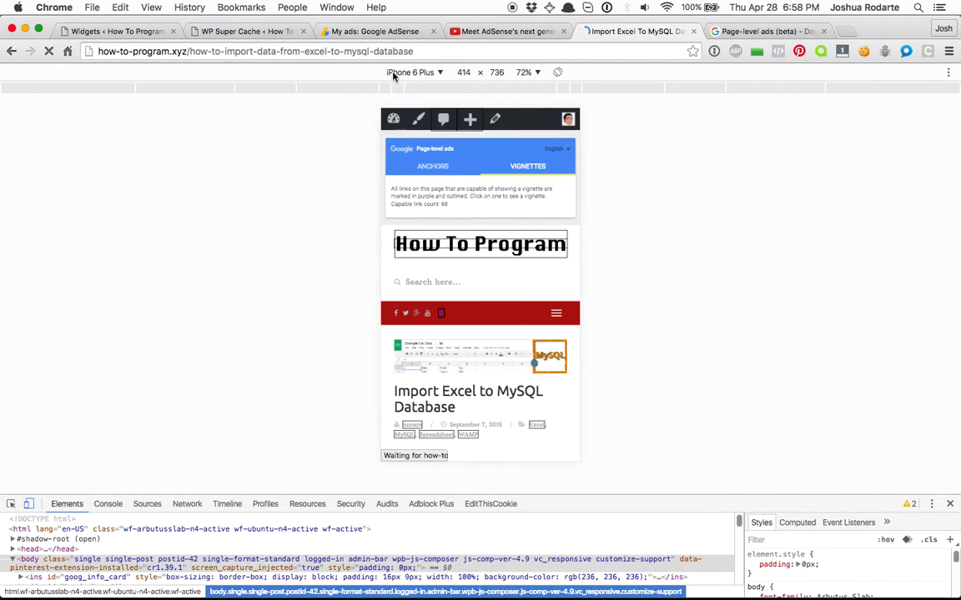
# - Load the post's mobile preview with /#googleads appended to its address and refresh it to test for Page-level ads
pyautogui.click(473, 51)
pyautogui.click(472, 51)
pyautogui.write('/')
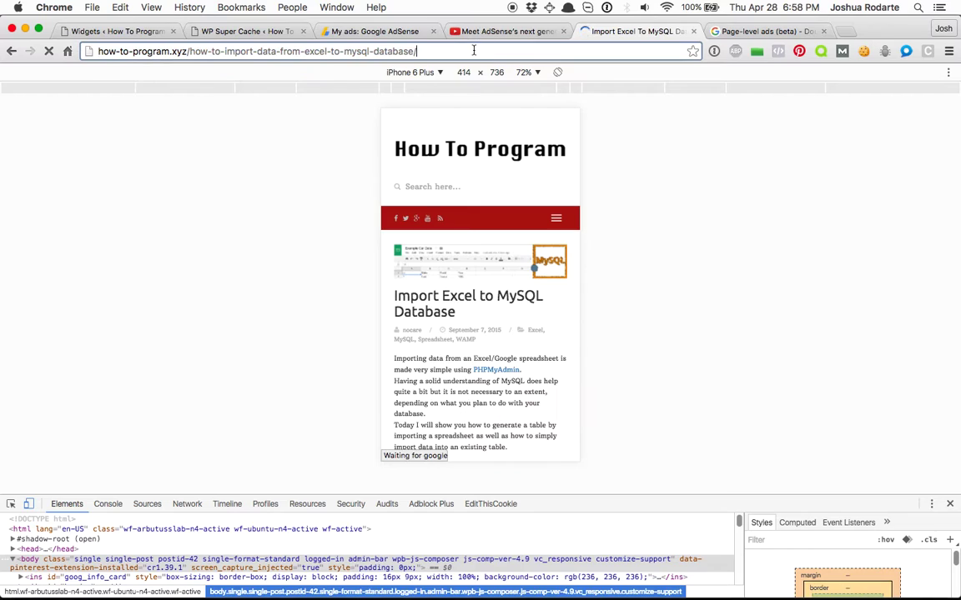
pyautogui.write('#g')
pyautogui.press('Return')
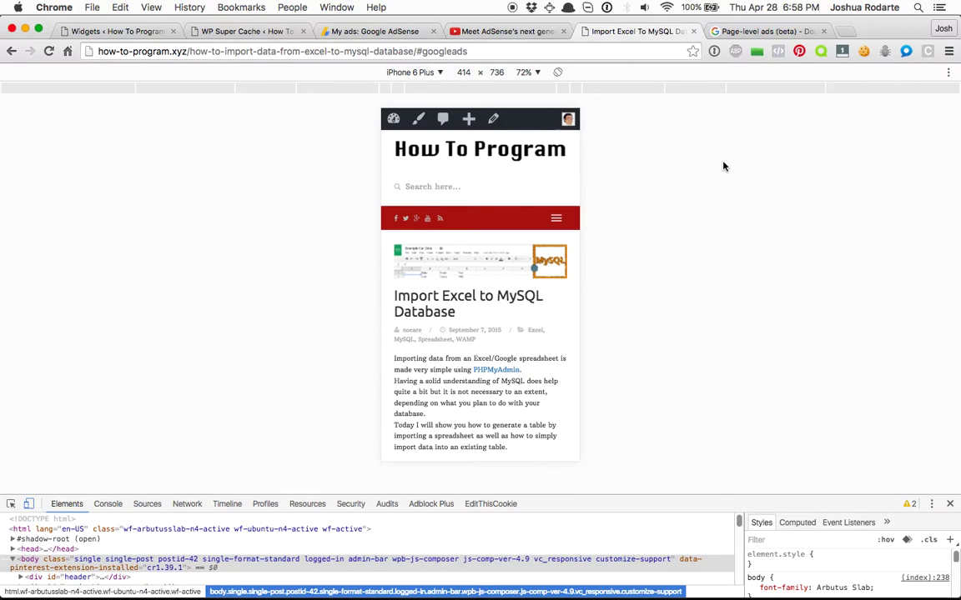
pyautogui.press('super+r')
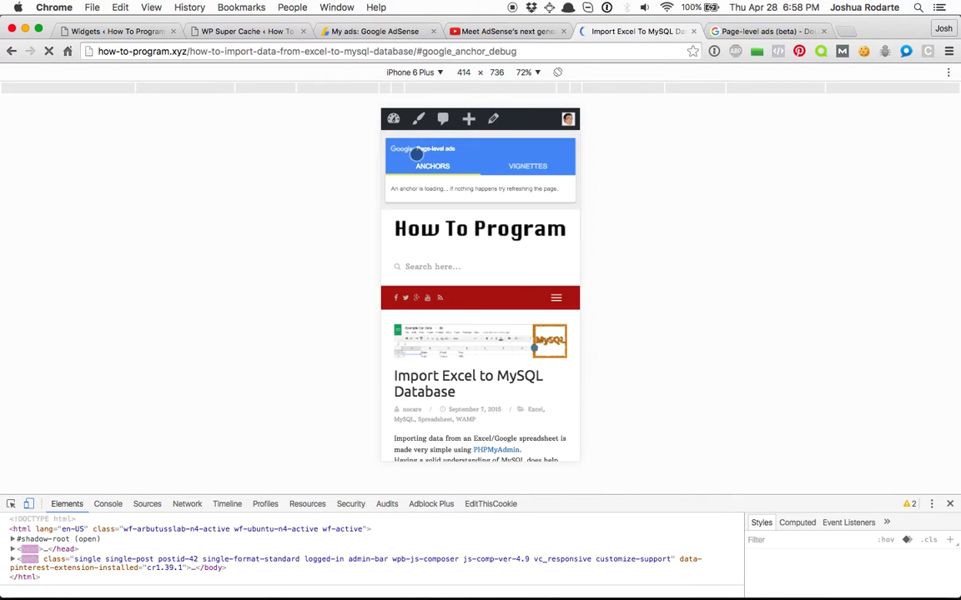
# - Go to the site's home page in the mobile preview and load it with /#googleads appended to test the anchor ad
pyautogui.click(448, 230)
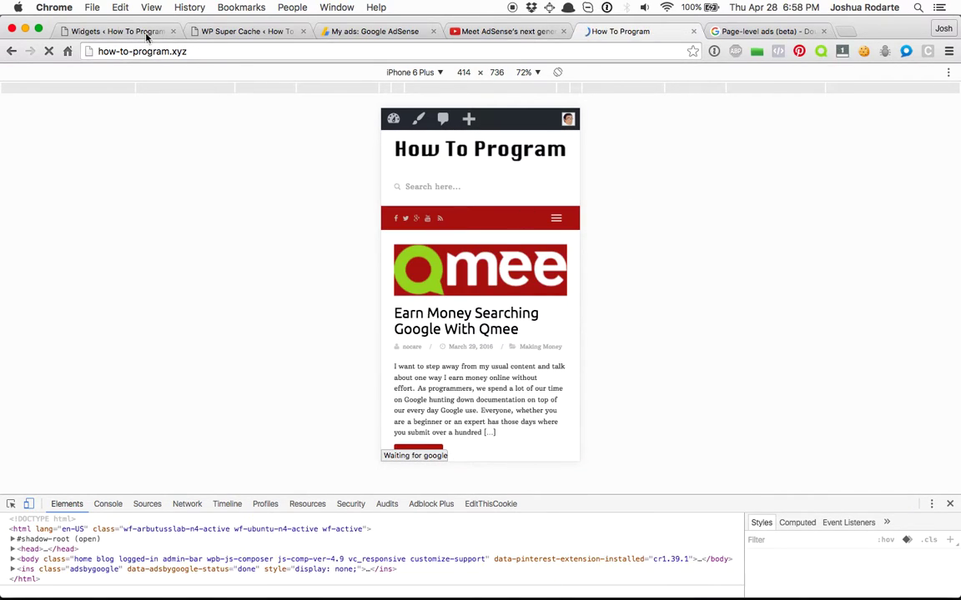
pyautogui.click(266, 51)
pyautogui.click(265, 51)
pyautogui.write('/#')
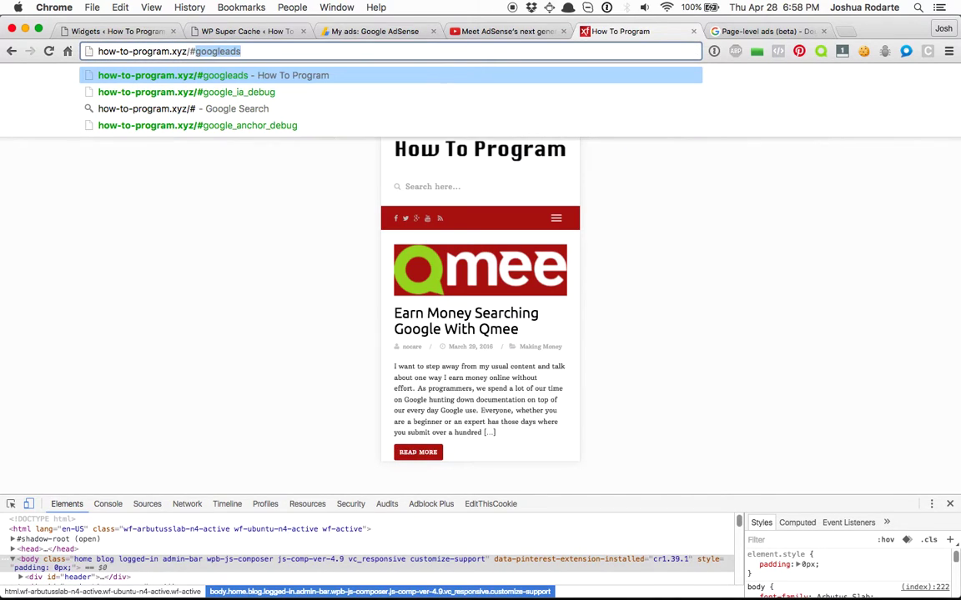
pyautogui.press('Return')
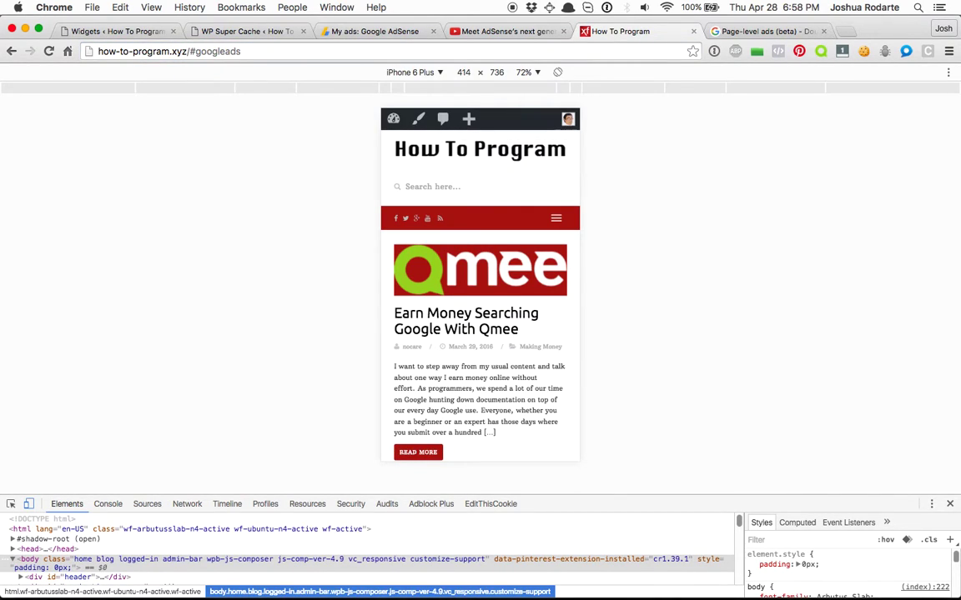
pyautogui.click(258, 52)
pyautogui.press('Return')
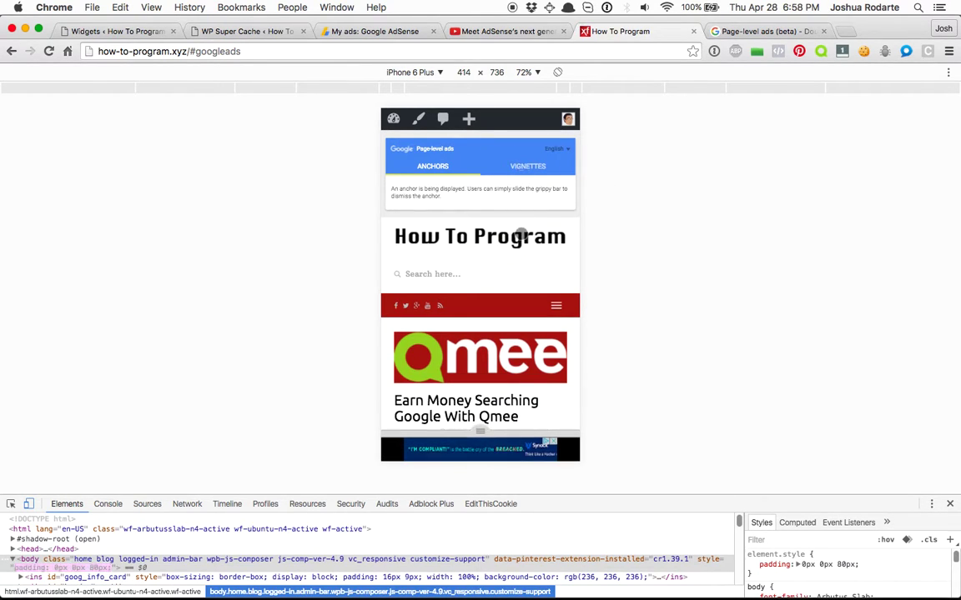
# - Test a vignette ad on the home page by opening the "Earn Money Searching Google With Qmee" post and closing the ad
pyautogui.click(469, 152)
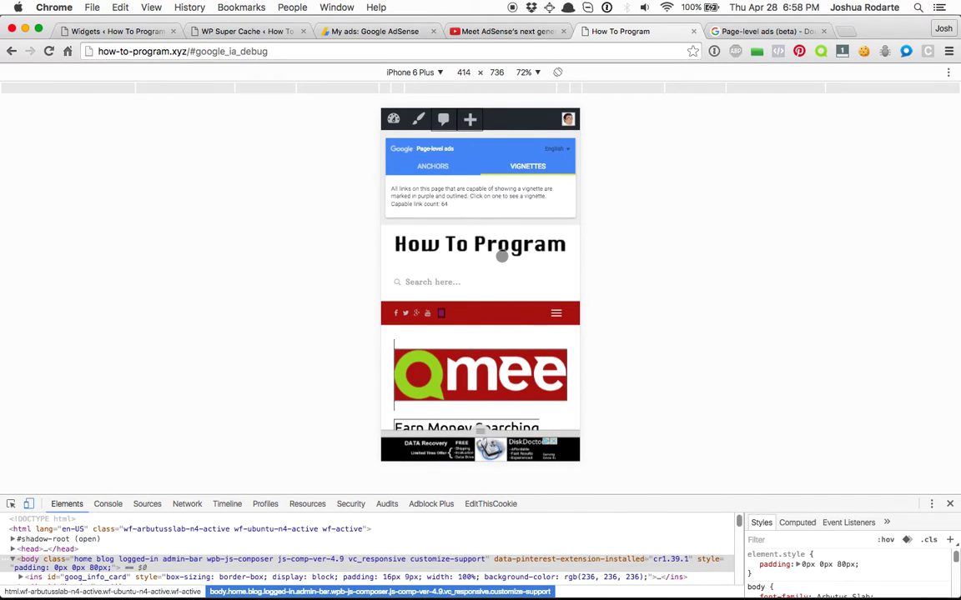
pyautogui.scroll(-2, 501, 256)
pyautogui.click(499, 364)
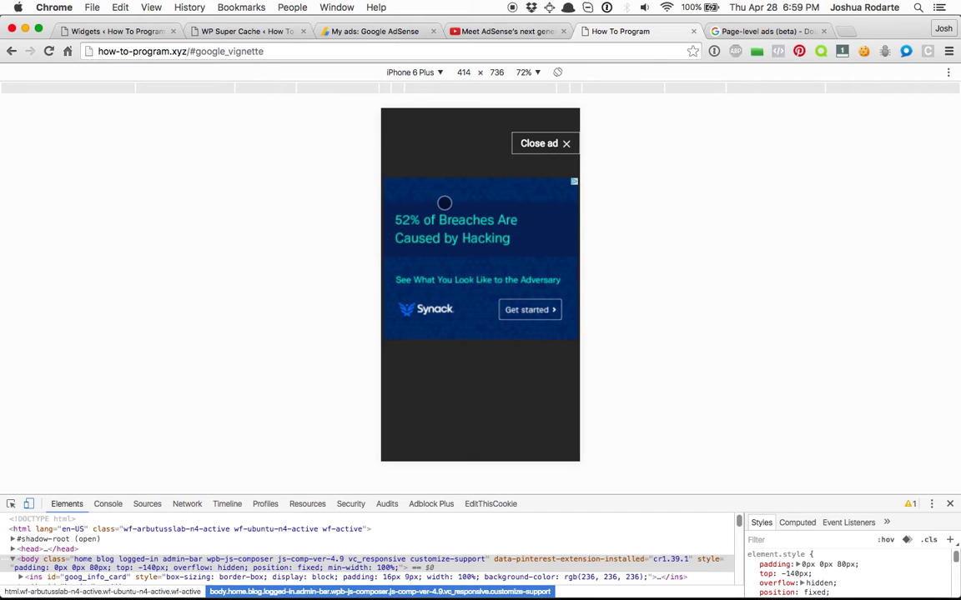
pyautogui.click(550, 144)
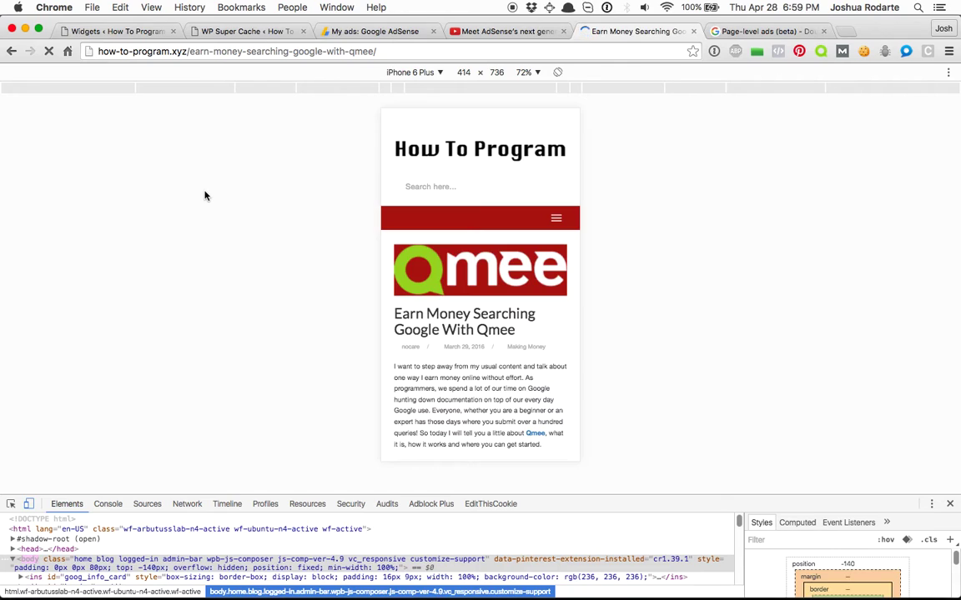